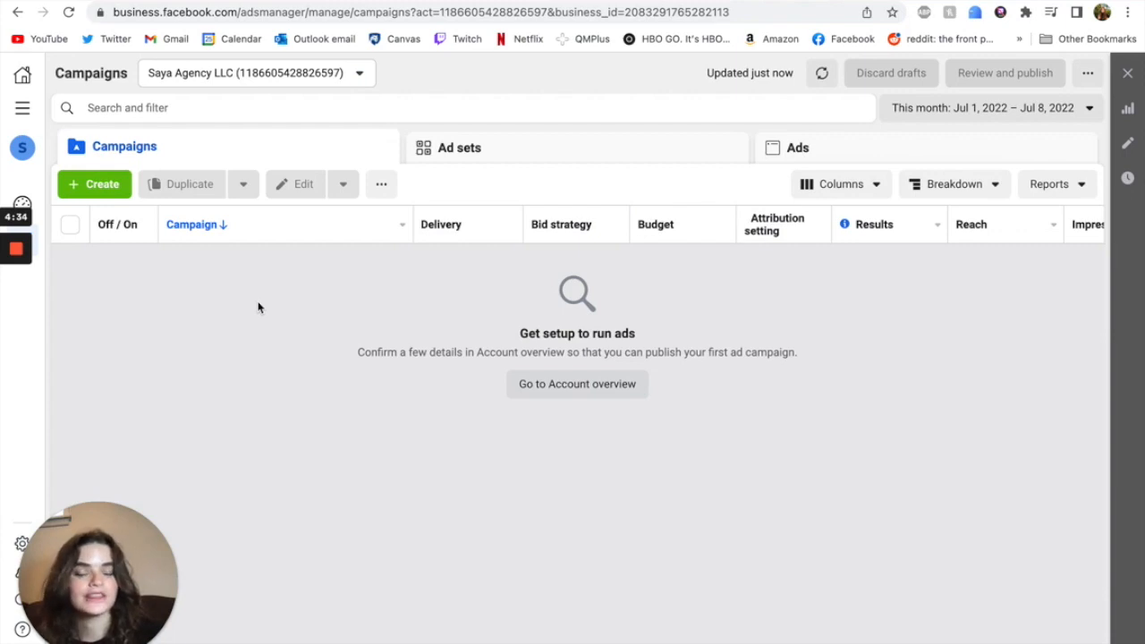
- Look through the ad set and ad levels of the account and review the column presets available for ads
{"action": "left_click", "coordinate": [489, 154]}
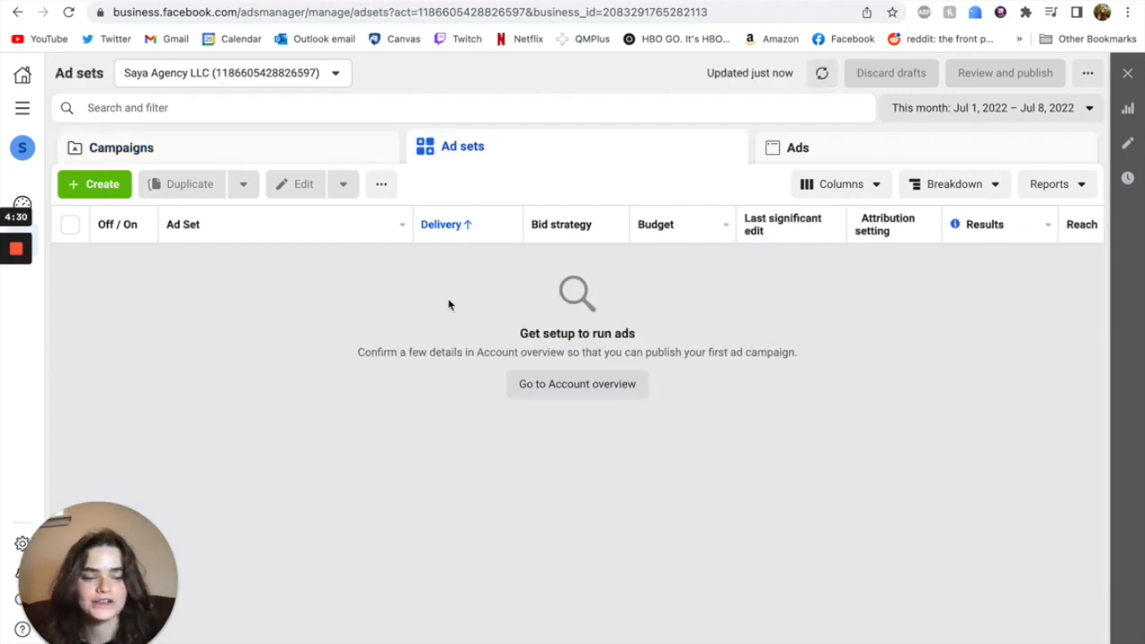
{"action": "left_click", "coordinate": [797, 149]}
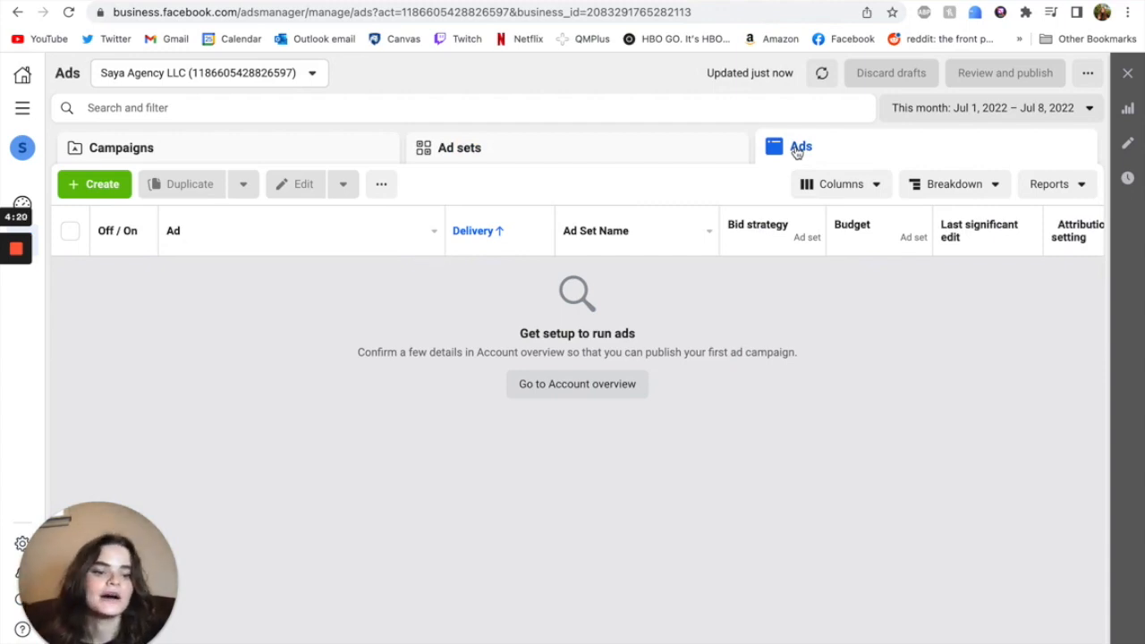
{"action": "left_click", "coordinate": [841, 183]}
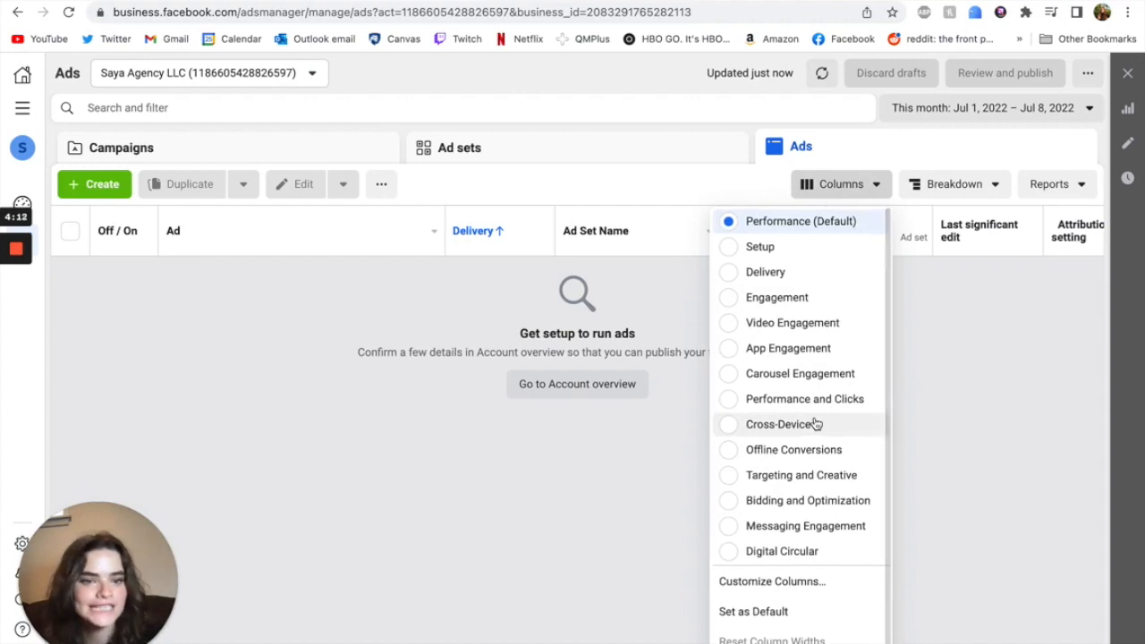
{"action": "left_click", "coordinate": [945, 388]}
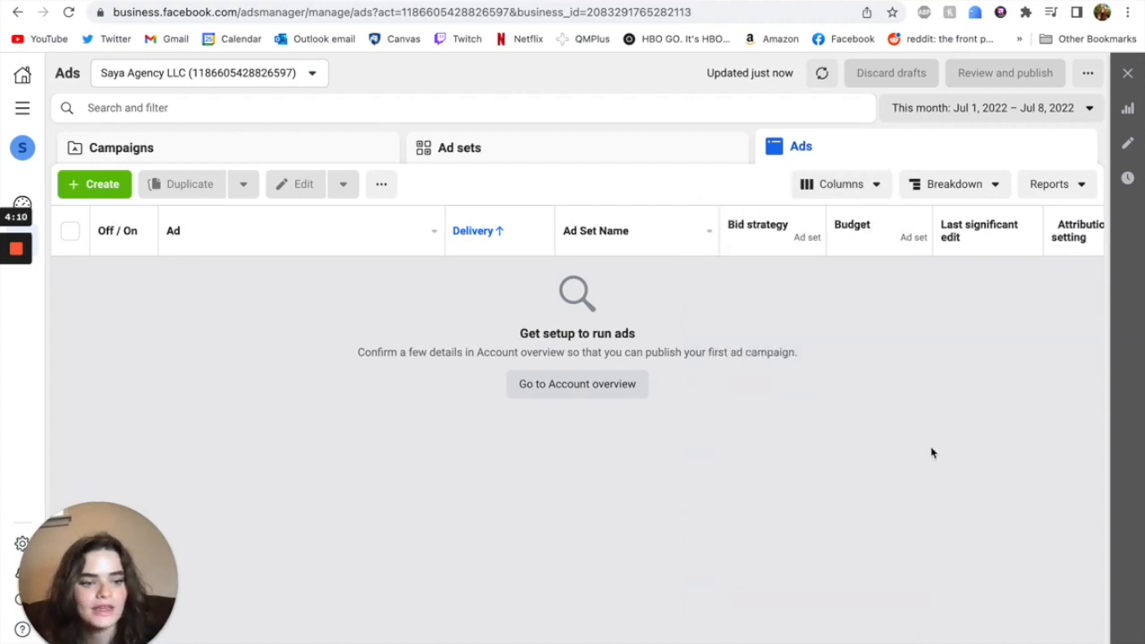
- Review the ad breakdown options by delivery and by action, along with the available report options
{"action": "left_click", "coordinate": [931, 190]}
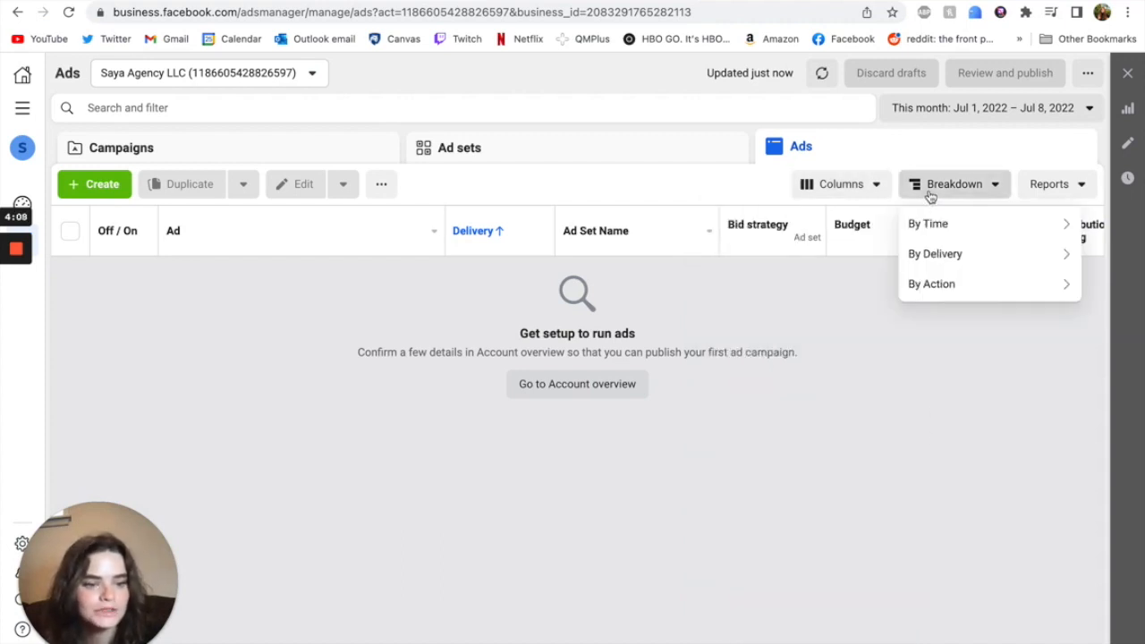
{"action": "mouse_move", "coordinate": [935, 256]}
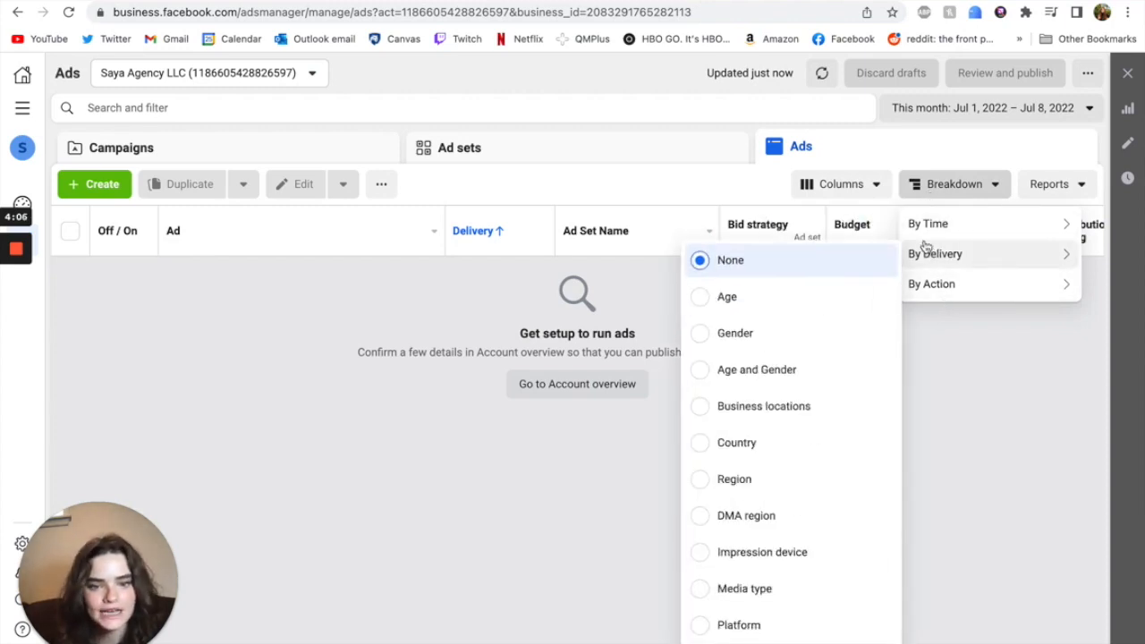
{"action": "mouse_move", "coordinate": [940, 290]}
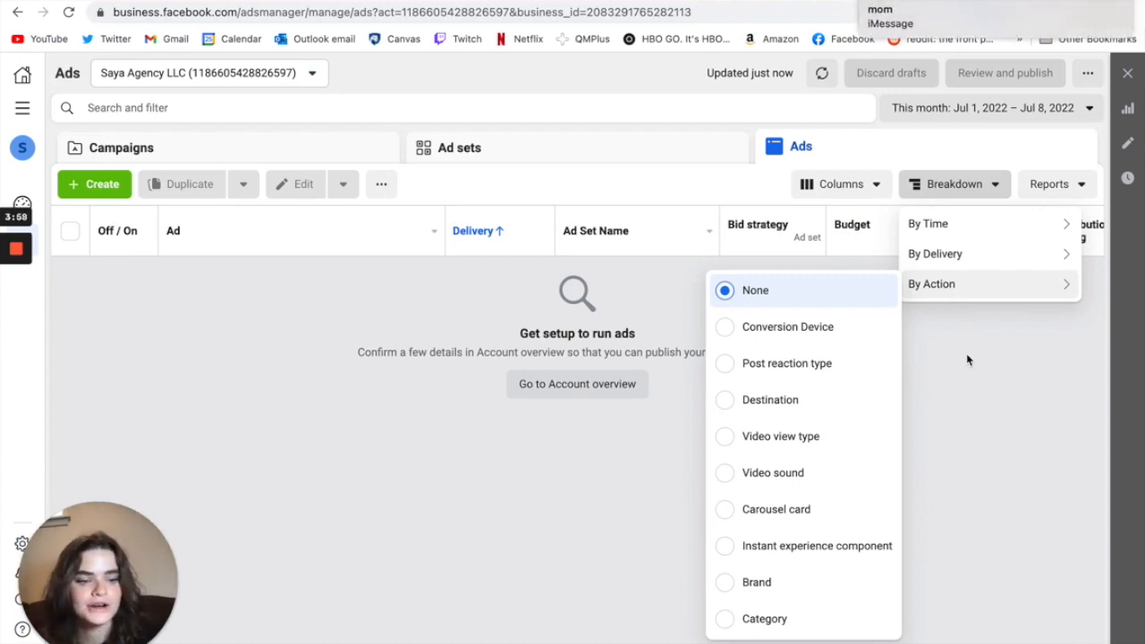
{"action": "left_click", "coordinate": [1031, 207]}
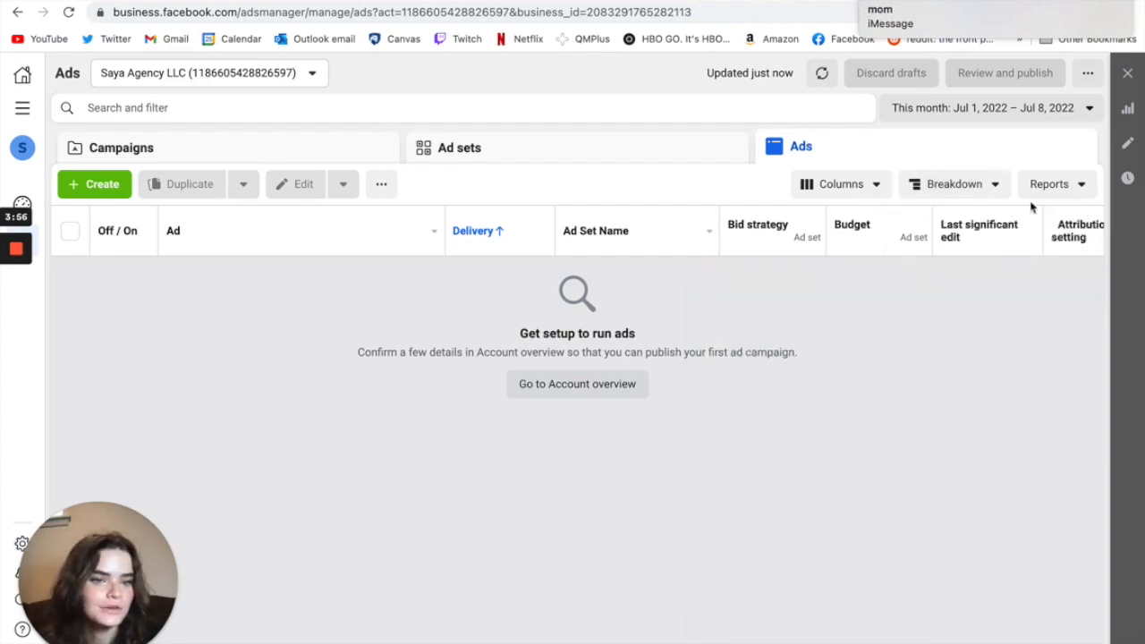
{"action": "left_click", "coordinate": [1034, 191]}
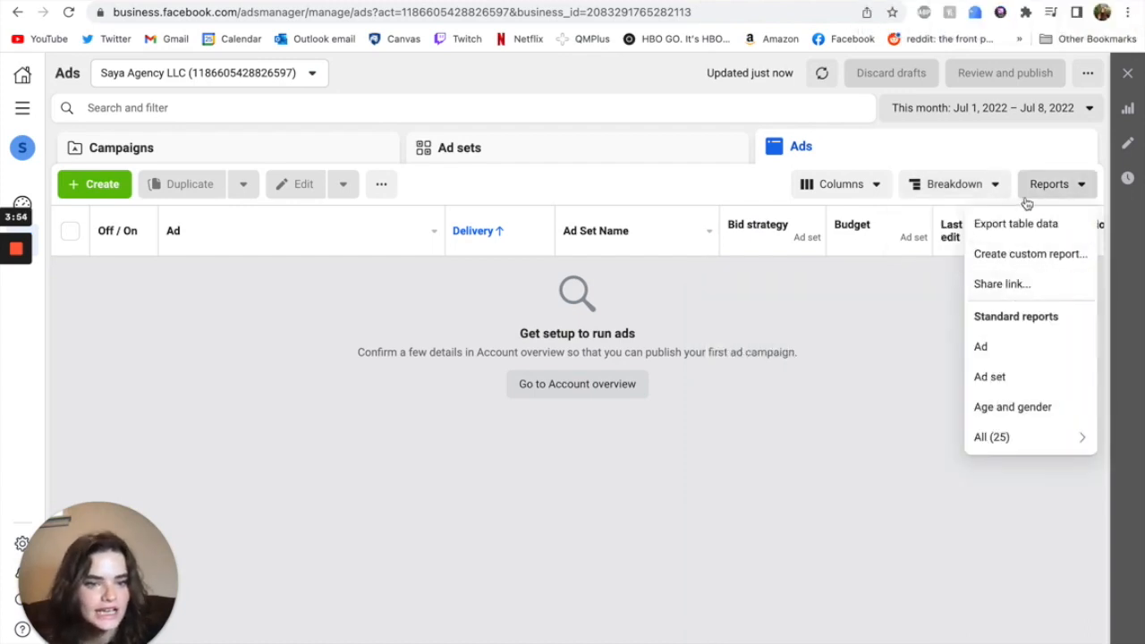
{"action": "left_click", "coordinate": [1036, 197]}
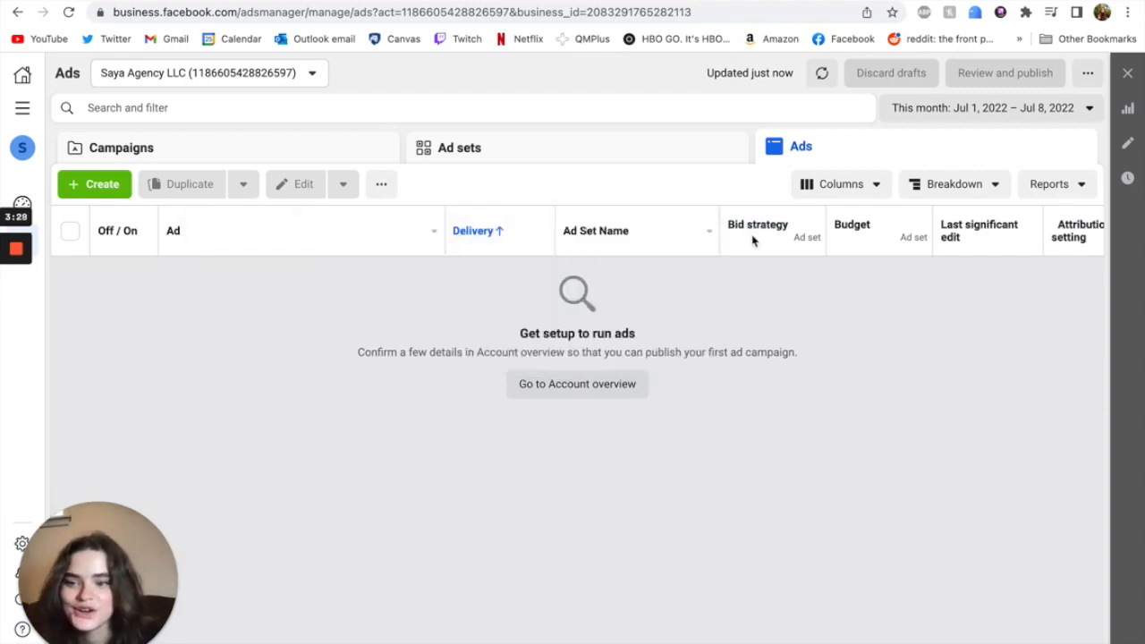
{"action": "mouse_move", "coordinate": [14, 251]}
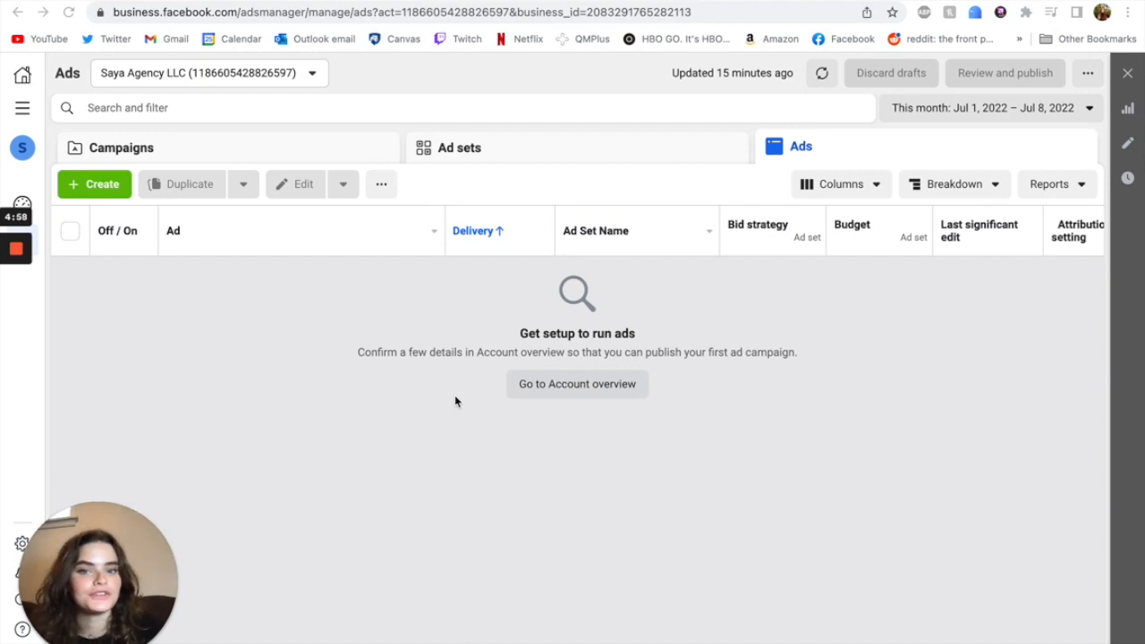
- Create a new campaign with the Conversions objective
{"action": "left_click", "coordinate": [91, 184]}
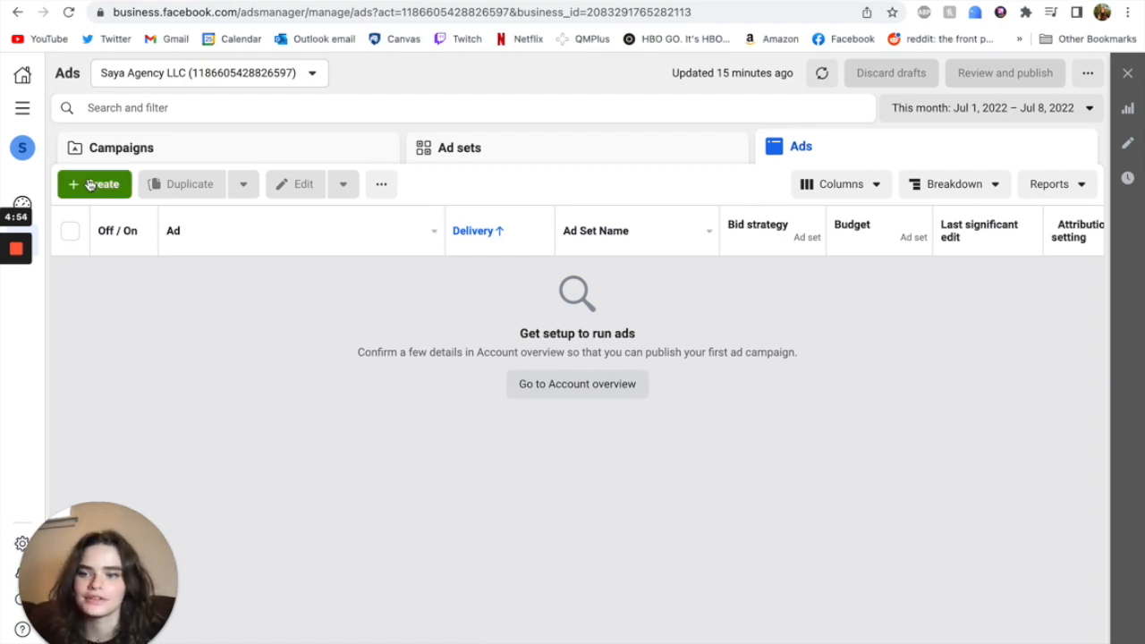
{"action": "left_click", "coordinate": [91, 185]}
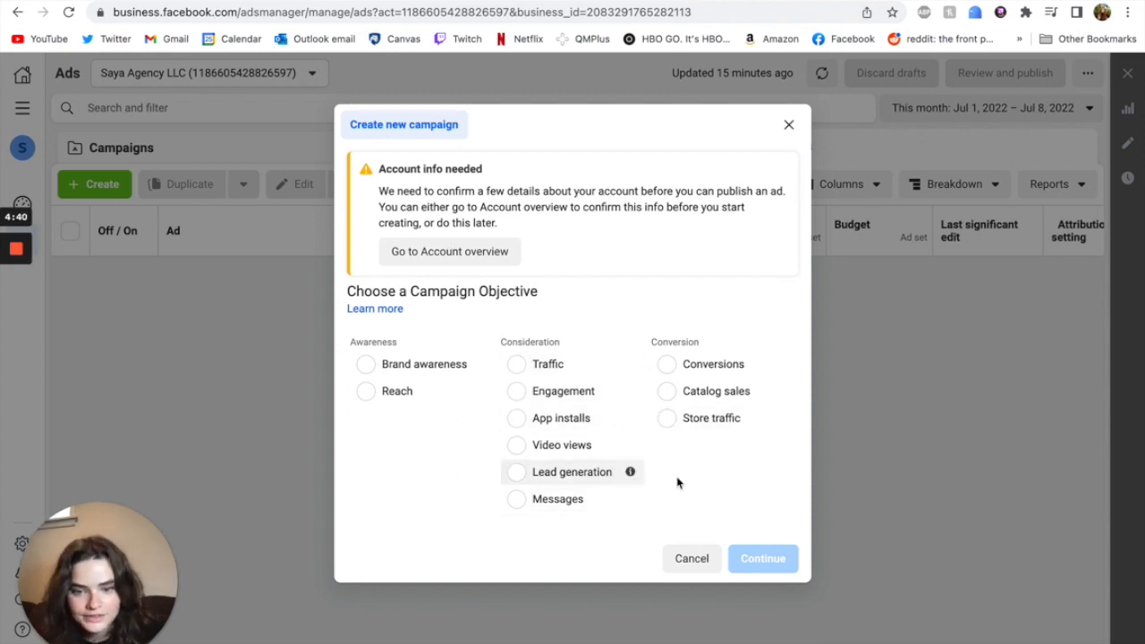
{"action": "mouse_move", "coordinate": [663, 492]}
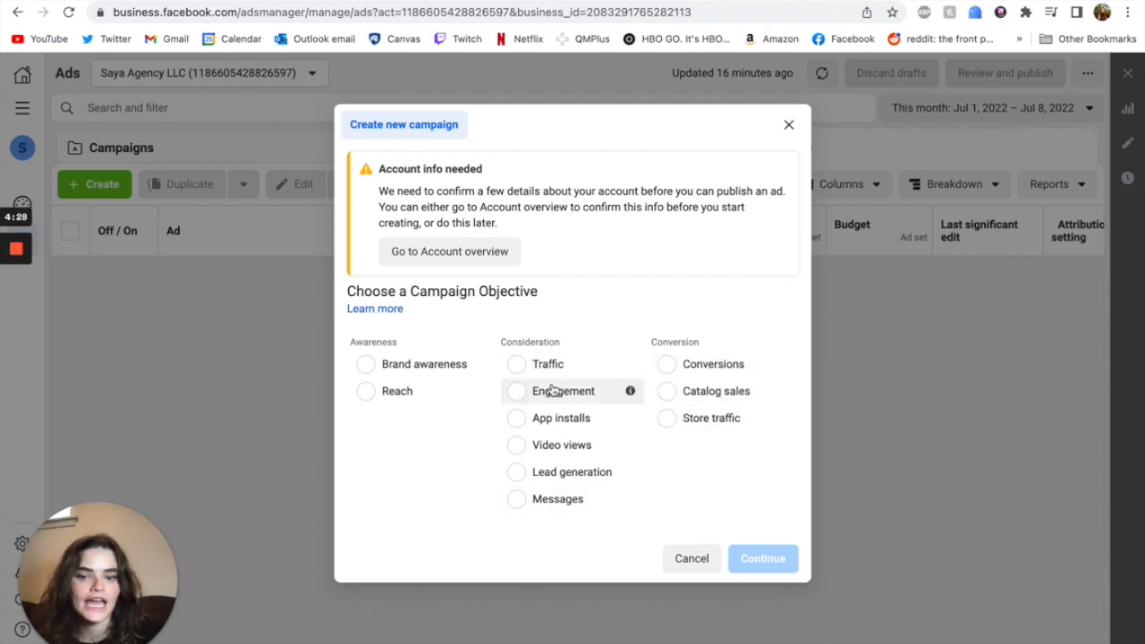
{"action": "mouse_move", "coordinate": [631, 366]}
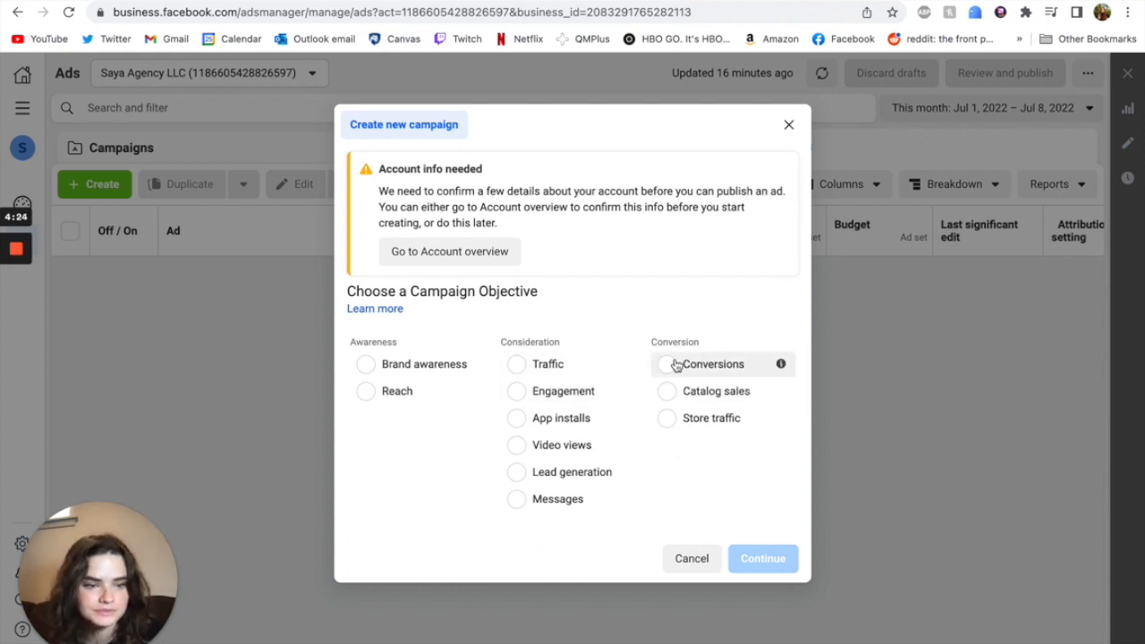
{"action": "left_click", "coordinate": [672, 367]}
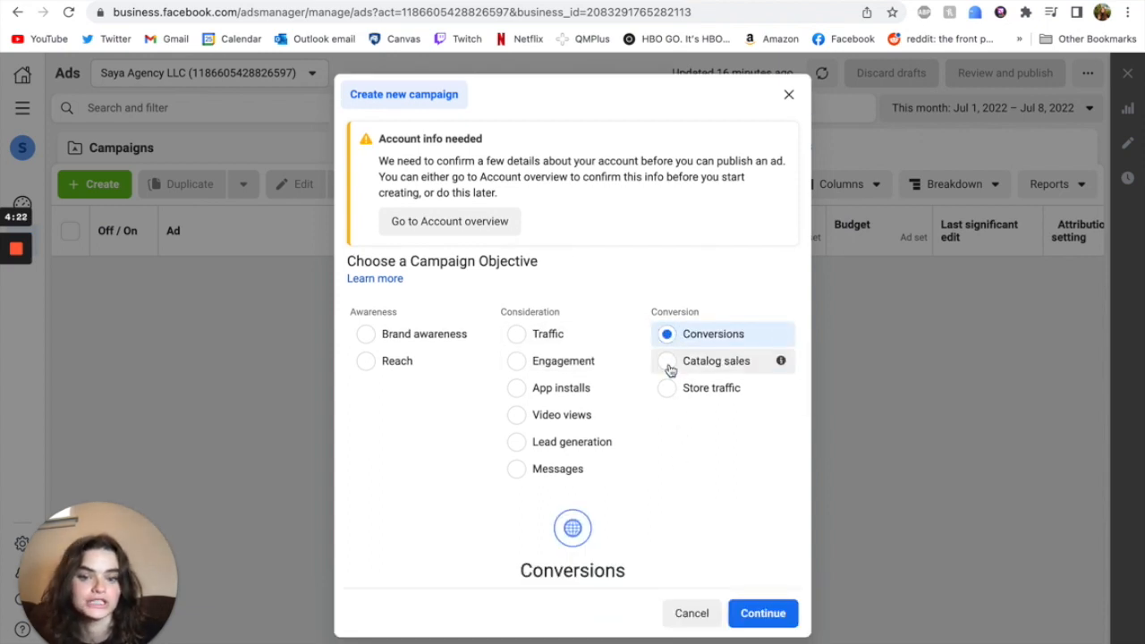
{"action": "scroll", "coordinate": [710, 483], "scroll_direction": "down", "scroll_amount": 2}
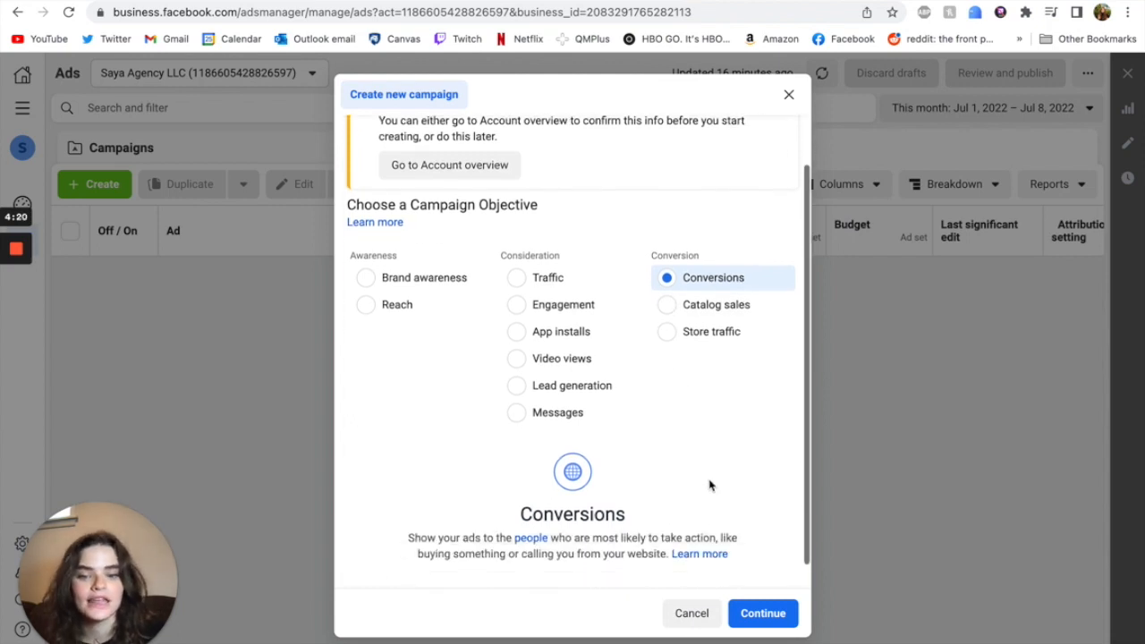
{"action": "left_click", "coordinate": [761, 612]}
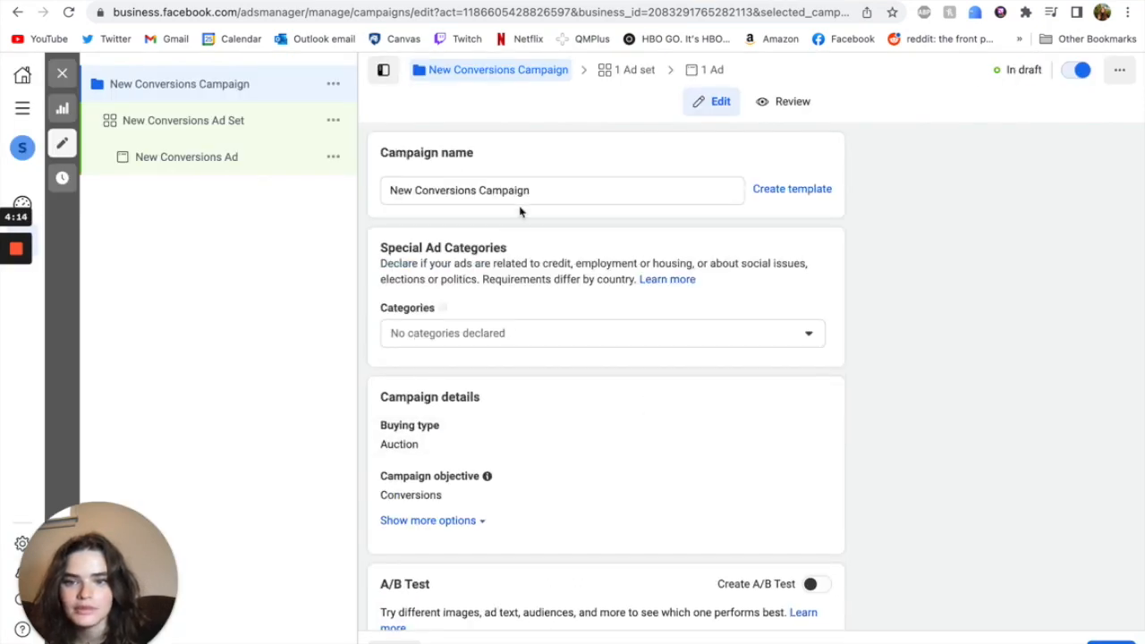
- Rename the new campaign as "Conversions, Sample, July 8"
{"action": "left_click", "coordinate": [531, 192]}
{"action": "left_click_drag", "start_coordinate": [530, 191], "coordinate": [338, 186]}
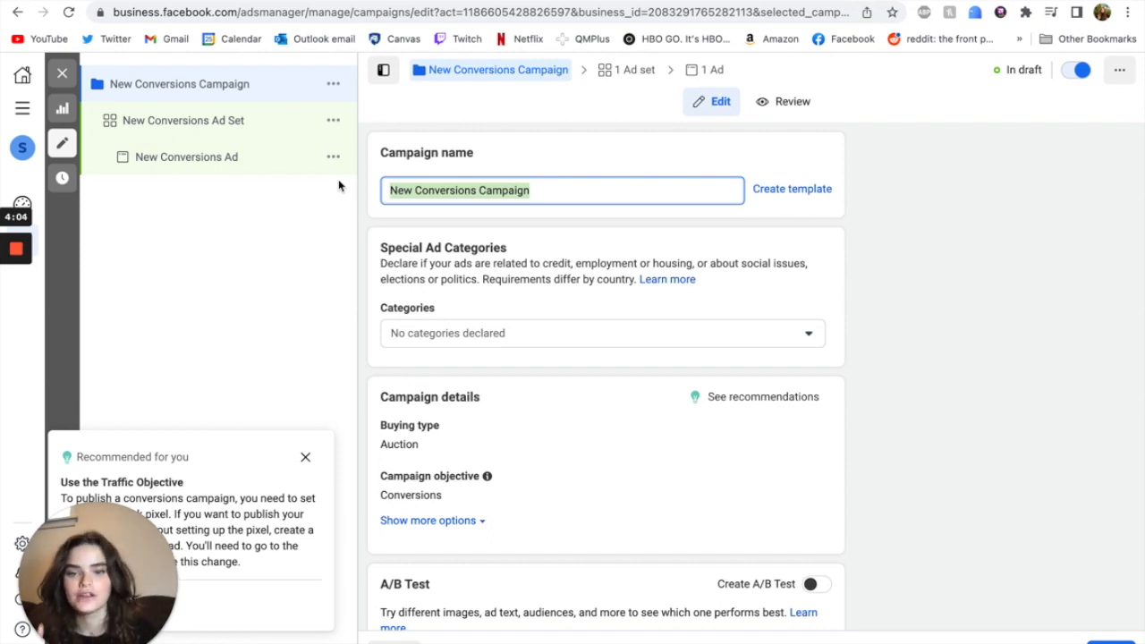
{"action": "type", "text": "Co"}
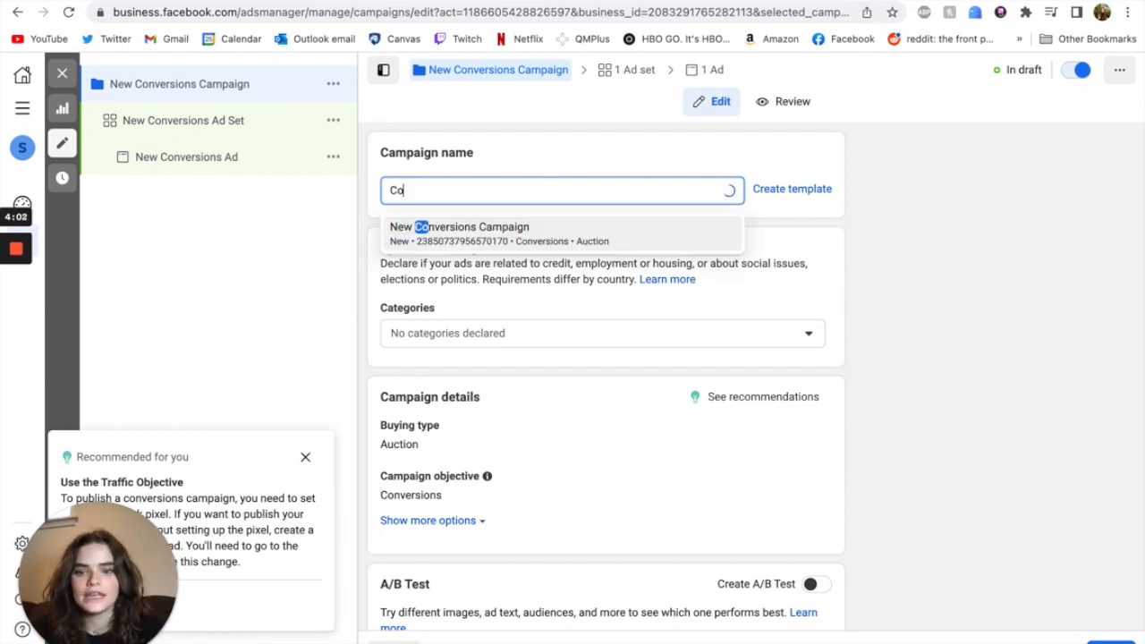
{"action": "type", "text": "nversions"}
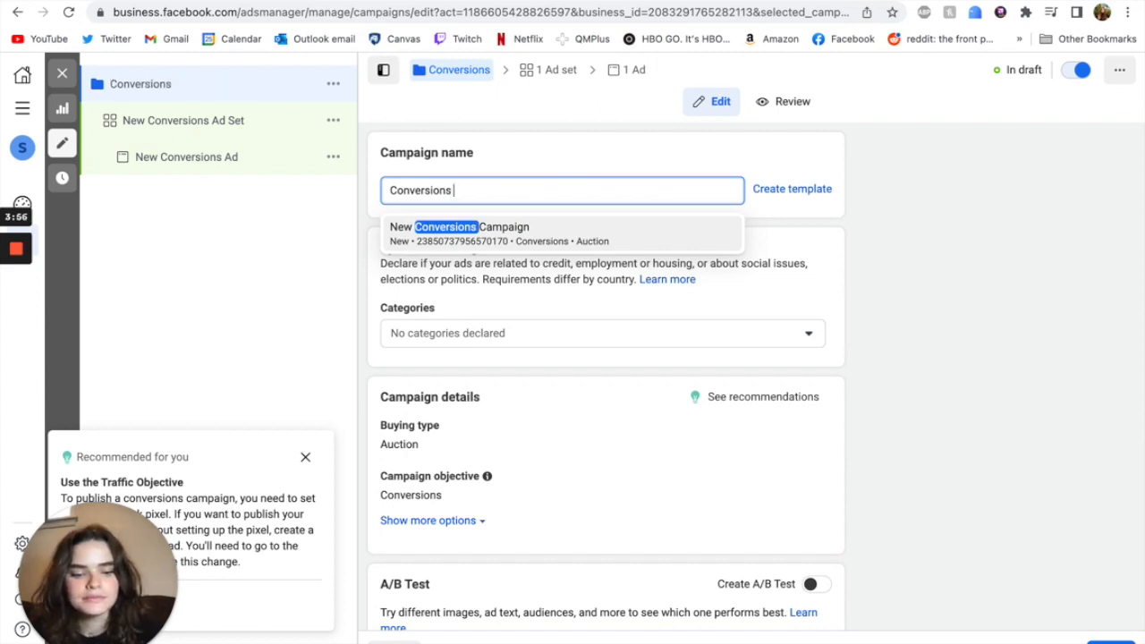
{"action": "type", "text": ", "}
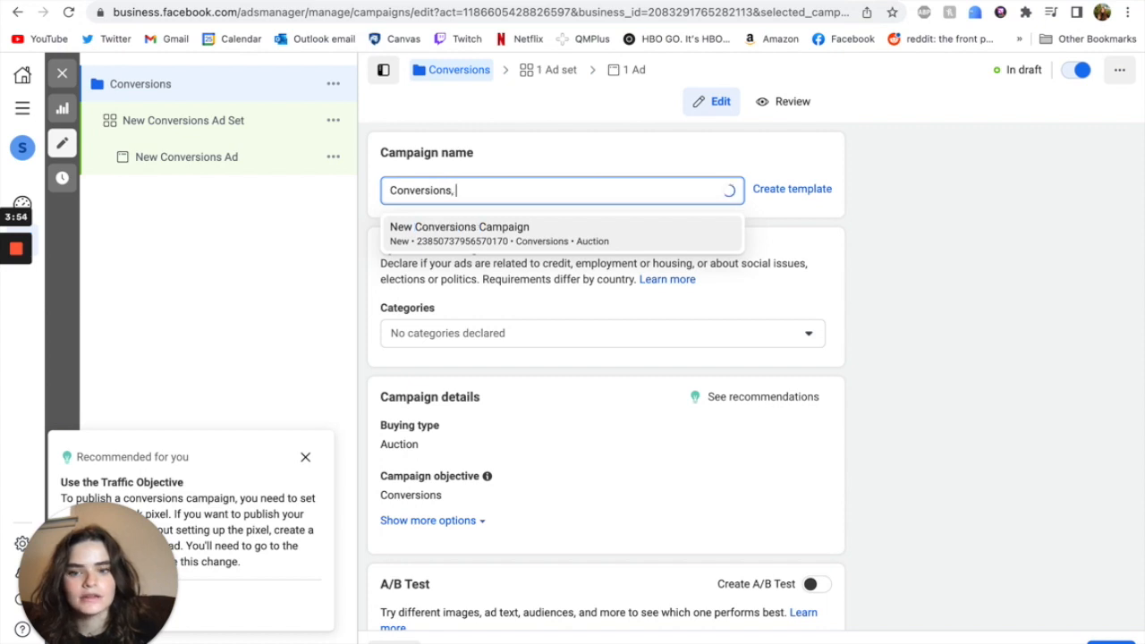
{"action": "type", "text": "Sam"}
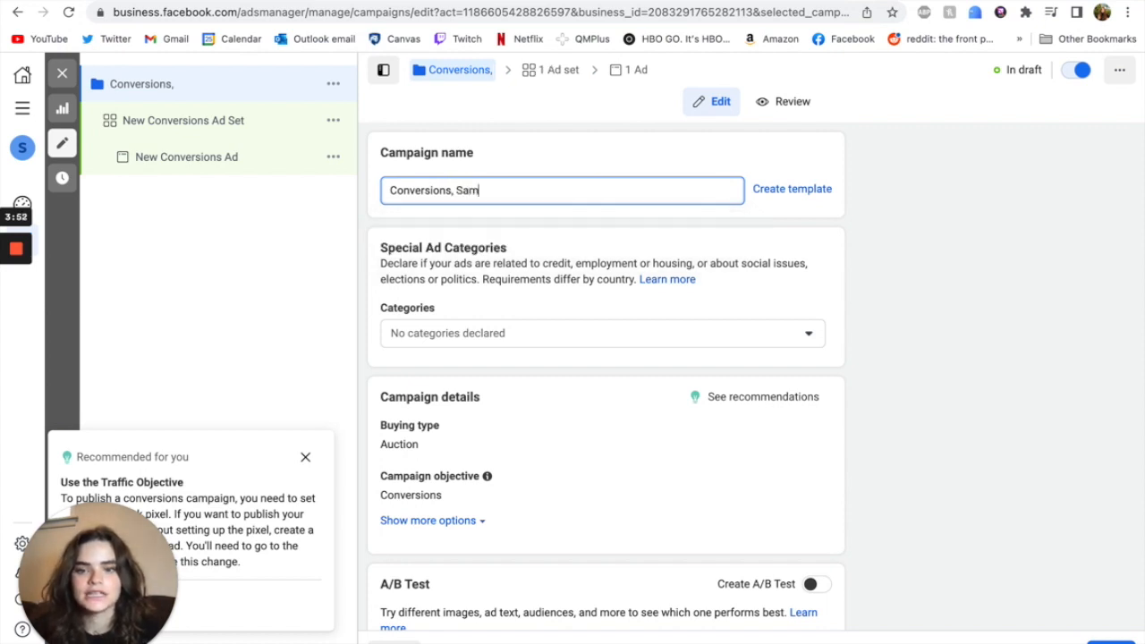
{"action": "type", "text": "ple, July "}
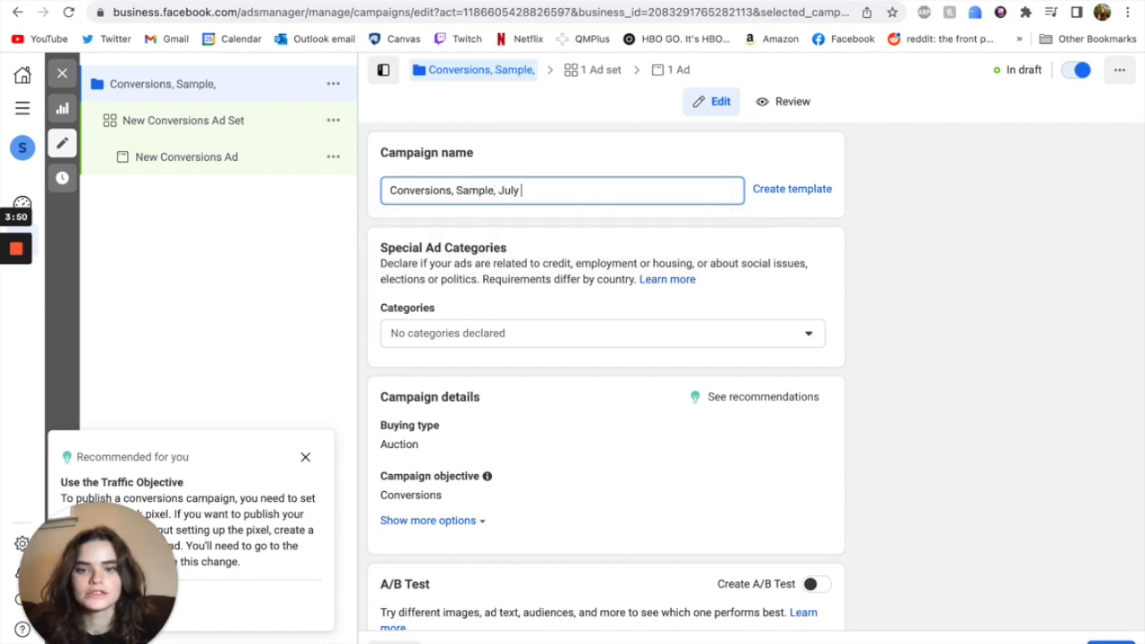
{"action": "type", "text": "8"}
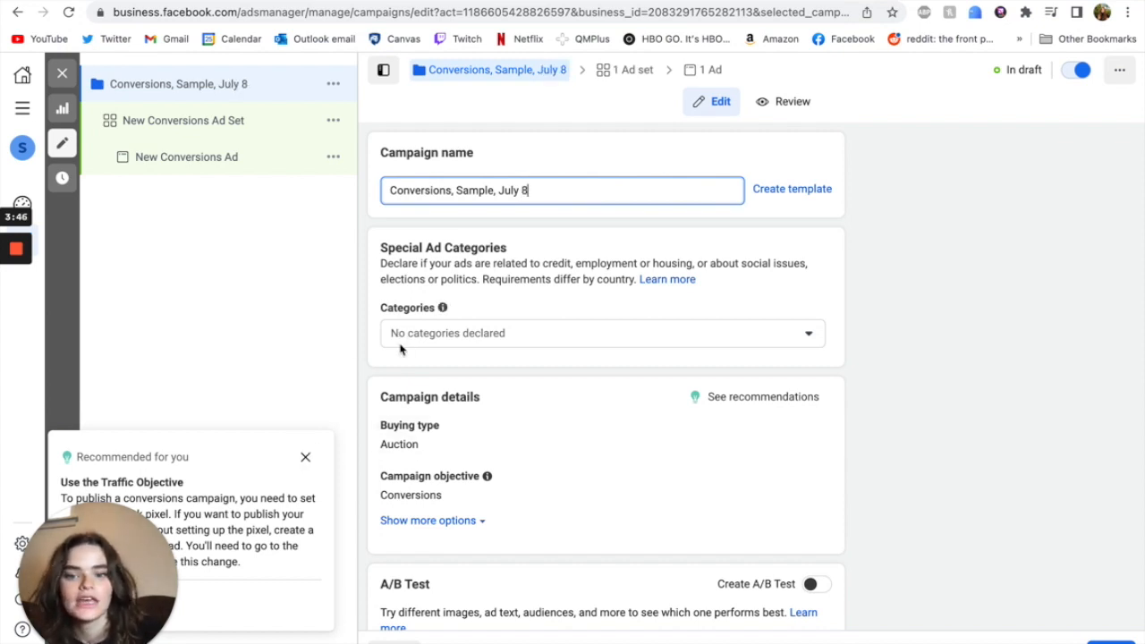
- Review the special ad categories that can be declared for the campaign without selecting any
{"action": "scroll", "coordinate": [401, 349], "scroll_direction": "down", "scroll_amount": 1}
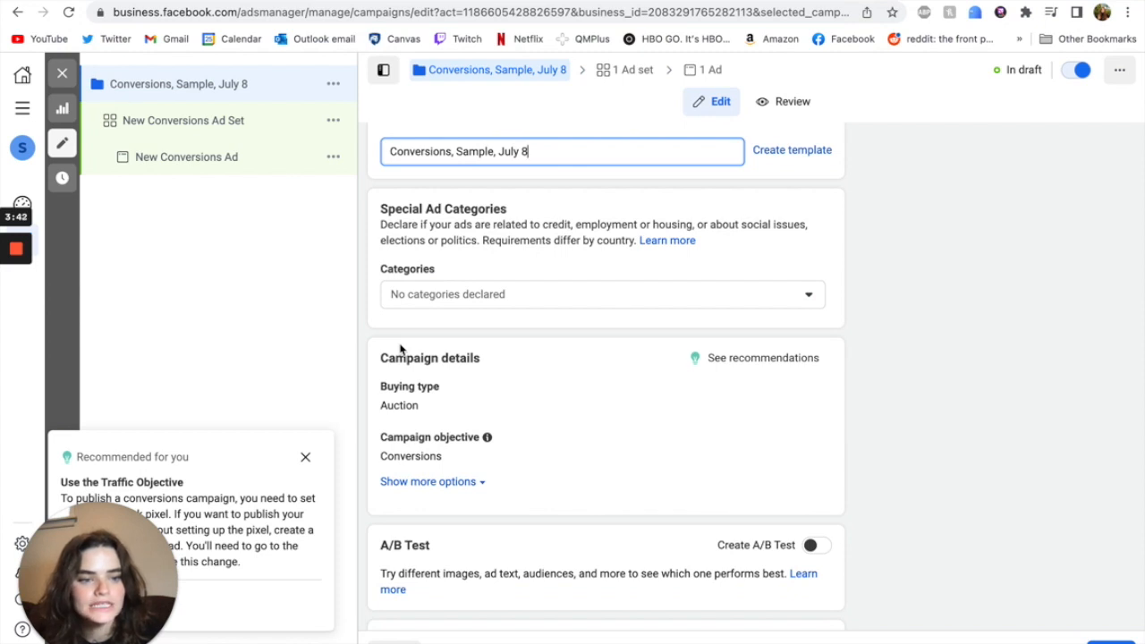
{"action": "left_click", "coordinate": [458, 291]}
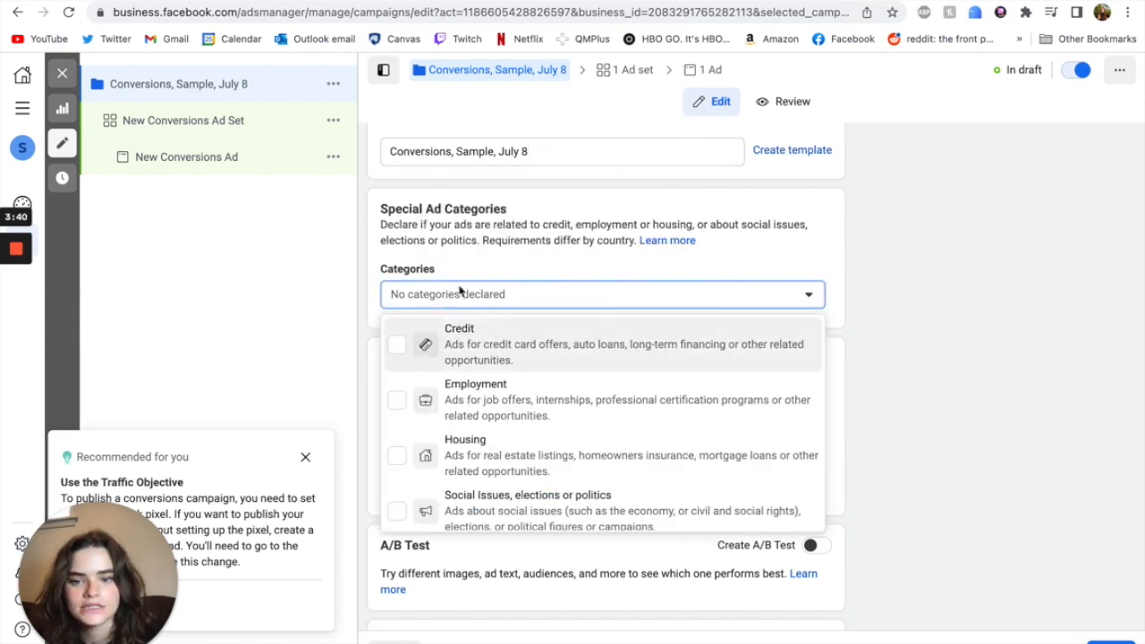
{"action": "scroll", "coordinate": [468, 294], "scroll_direction": "down", "scroll_amount": 1}
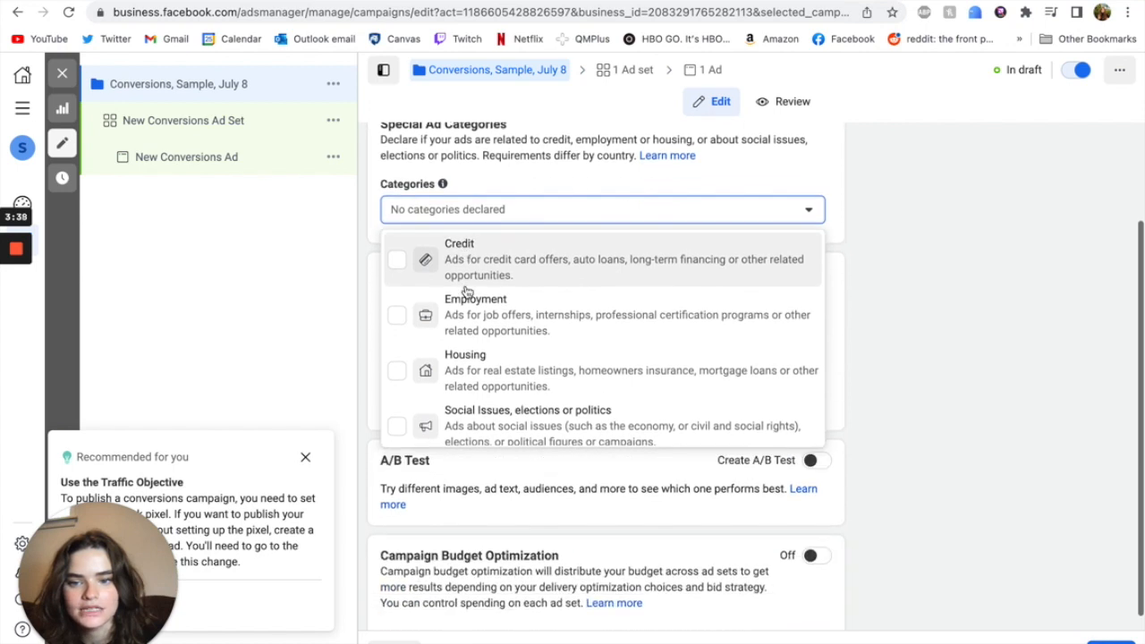
{"action": "left_click", "coordinate": [472, 220]}
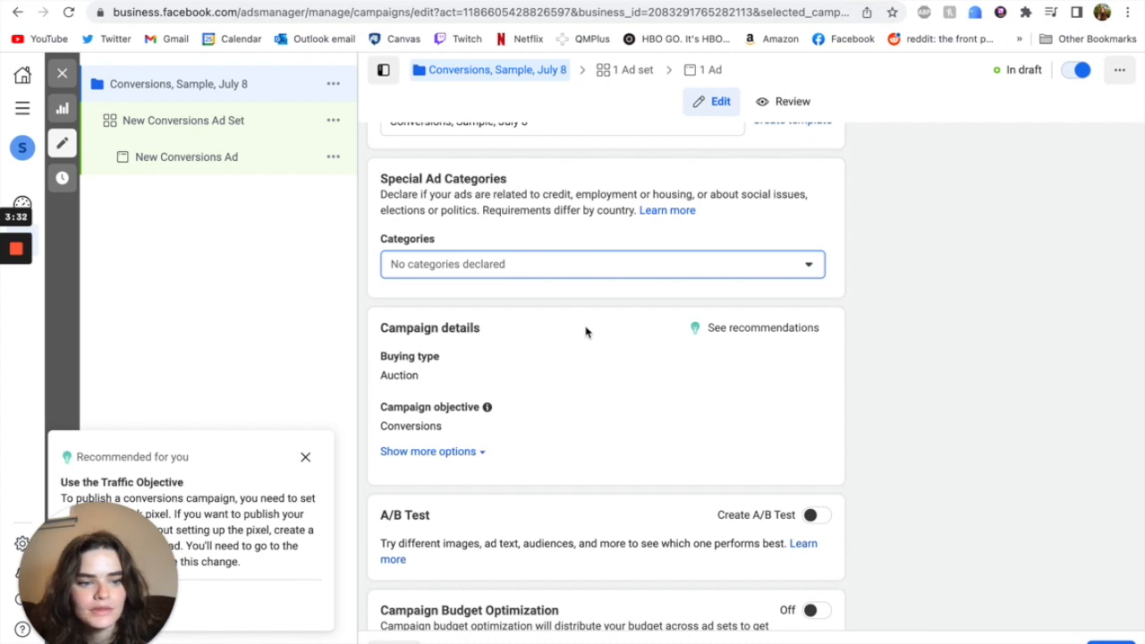
- Expand the additional campaign details to examine the optional campaign spending limit
{"action": "scroll", "coordinate": [586, 367], "scroll_direction": "down", "scroll_amount": 2}
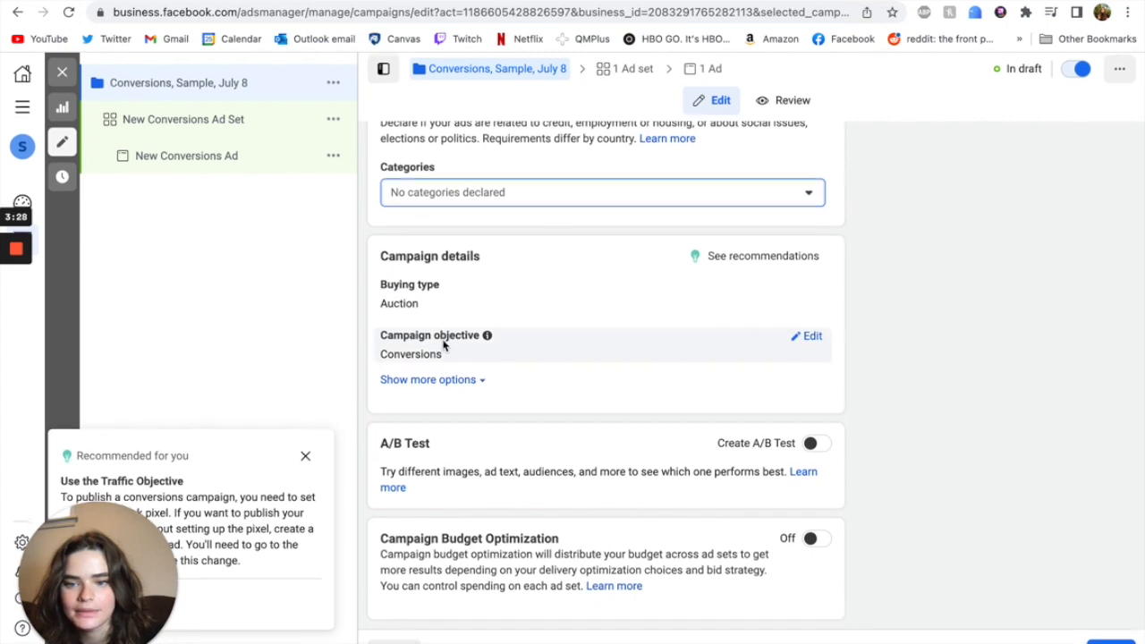
{"action": "left_click", "coordinate": [454, 381]}
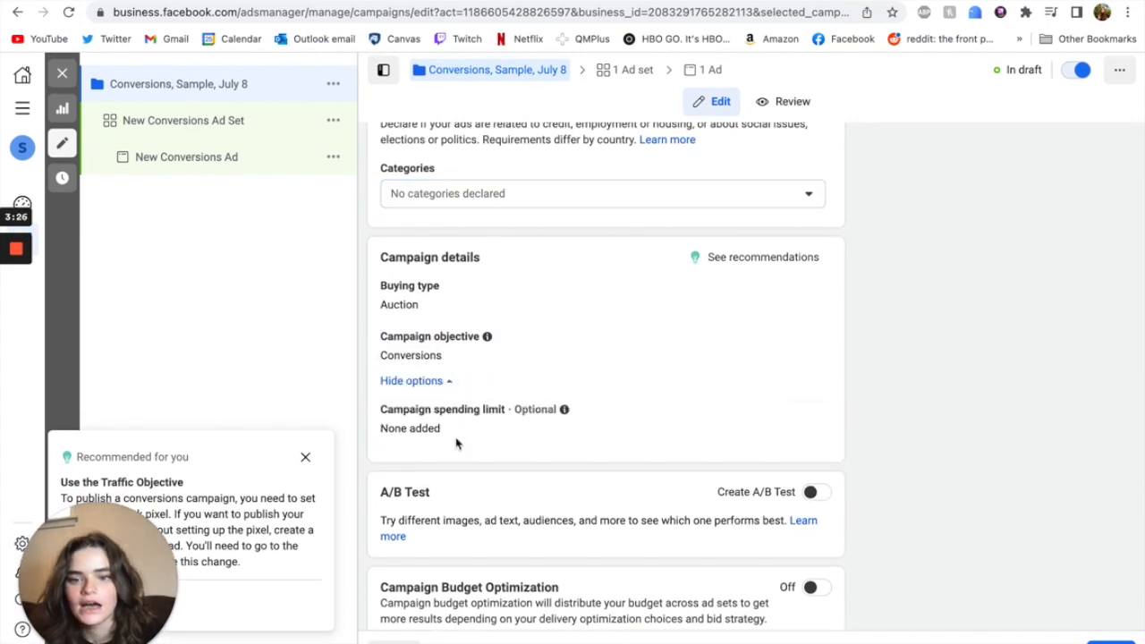
{"action": "left_click", "coordinate": [409, 383]}
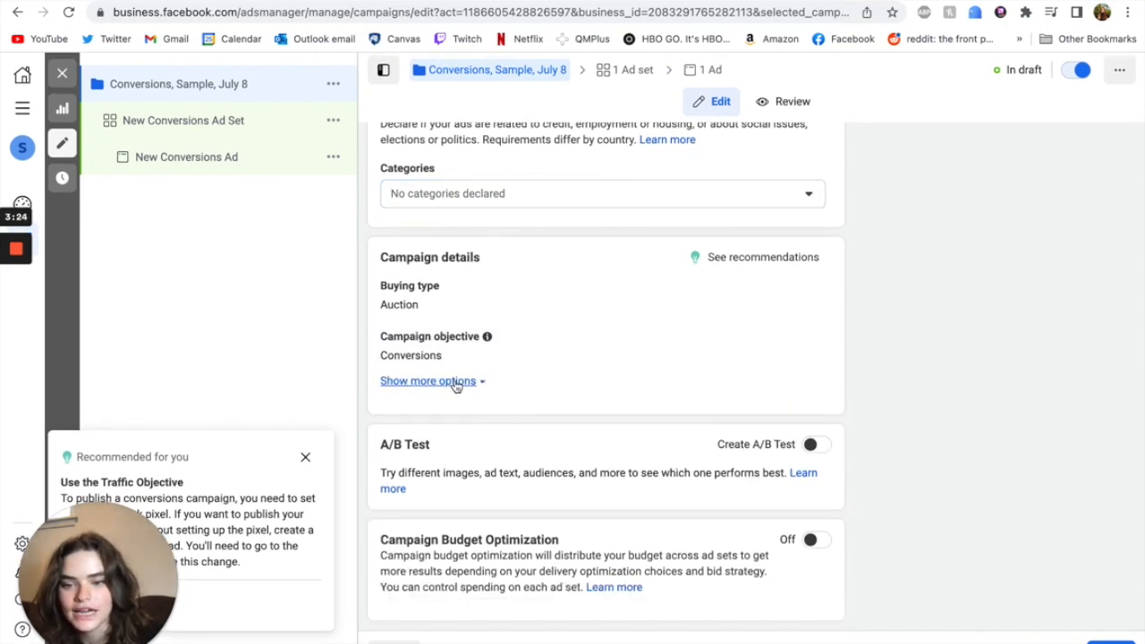
{"action": "left_click", "coordinate": [456, 382]}
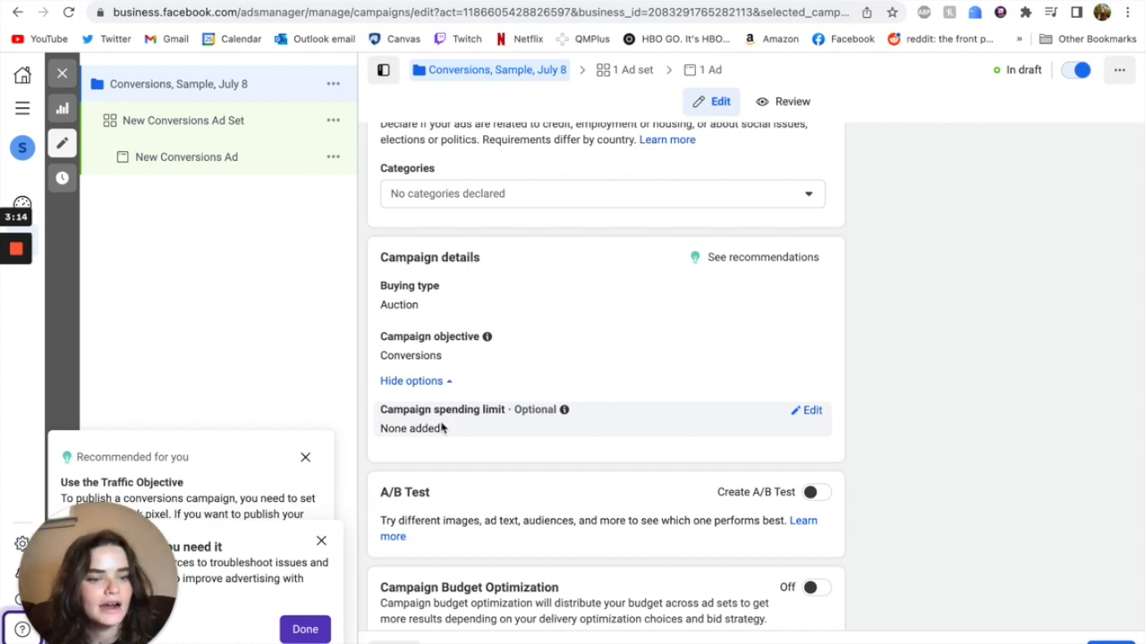
- Turn on A/B testing for the campaign
{"action": "scroll", "coordinate": [442, 429], "scroll_direction": "down", "scroll_amount": 1}
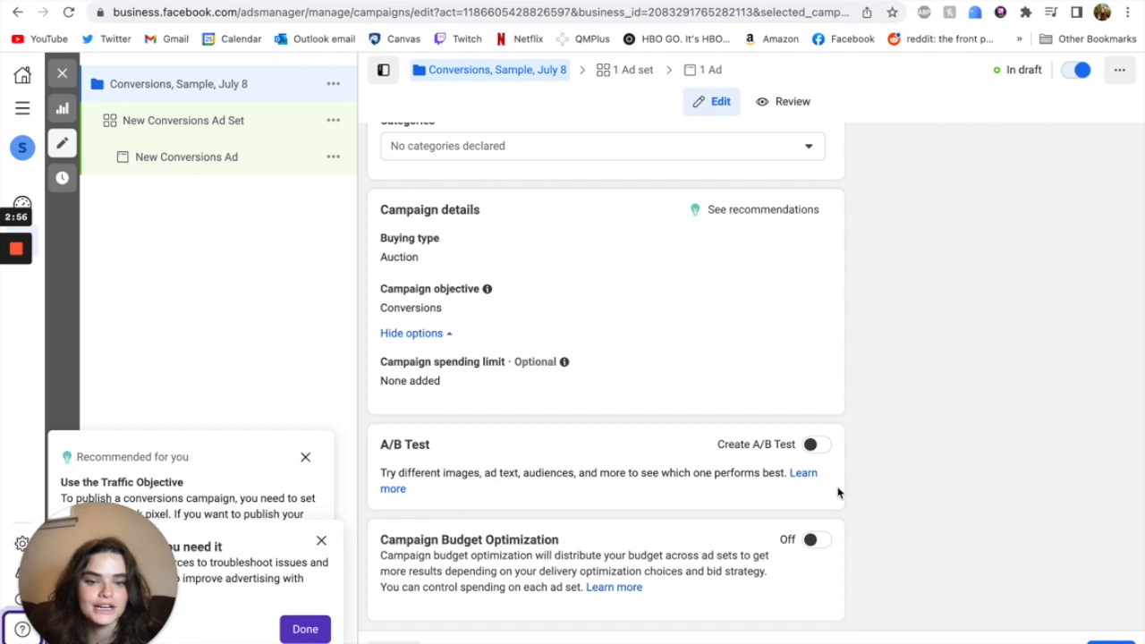
{"action": "left_click", "coordinate": [816, 445]}
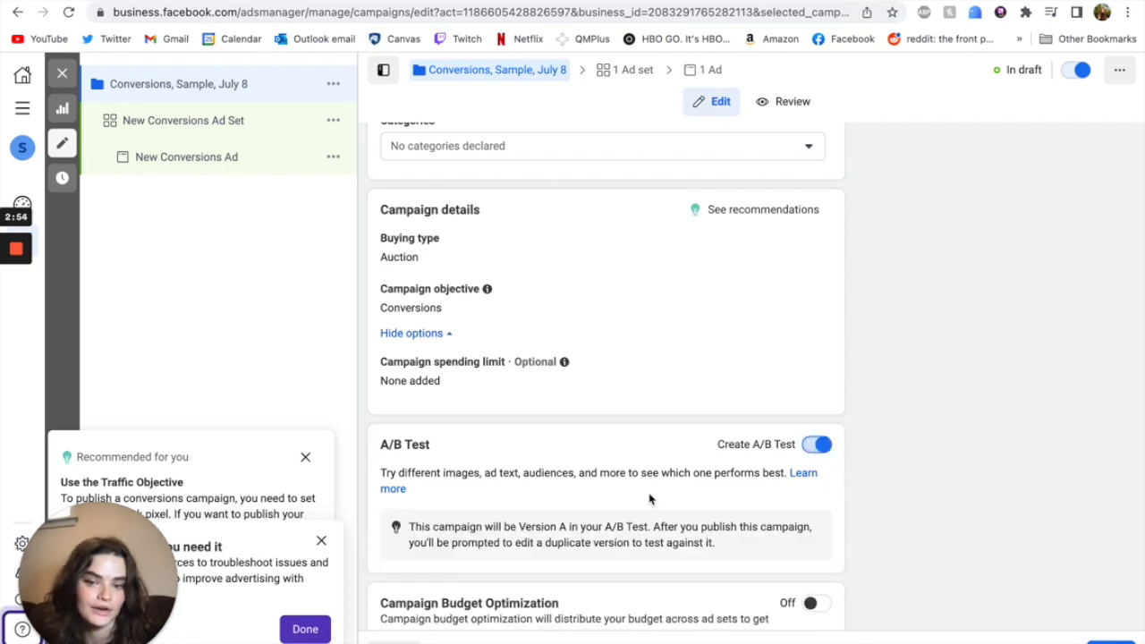
- Turn on Campaign Budget Optimization for the campaign
{"action": "scroll", "coordinate": [649, 465], "scroll_direction": "down", "scroll_amount": 1}
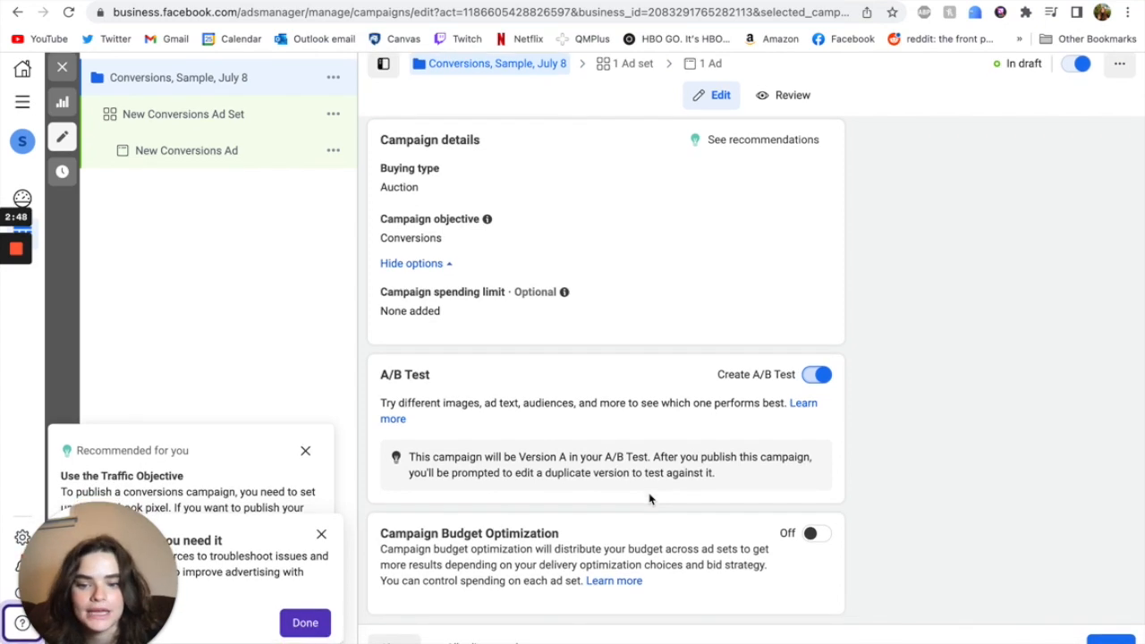
{"action": "left_click", "coordinate": [812, 542]}
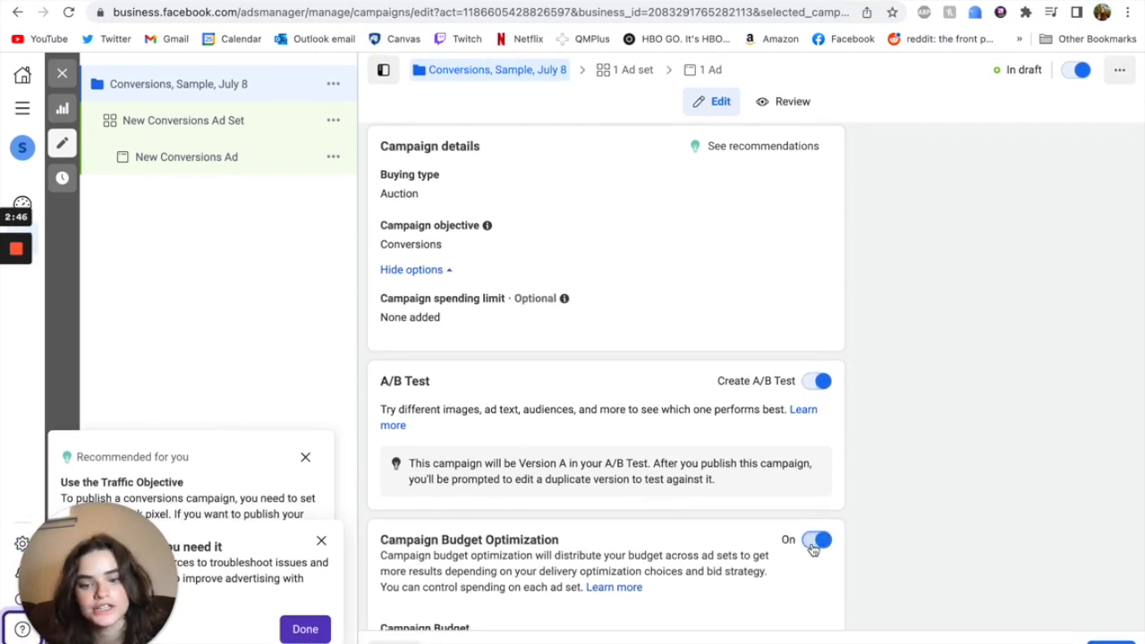
{"action": "scroll", "coordinate": [621, 564], "scroll_direction": "down", "scroll_amount": 3}
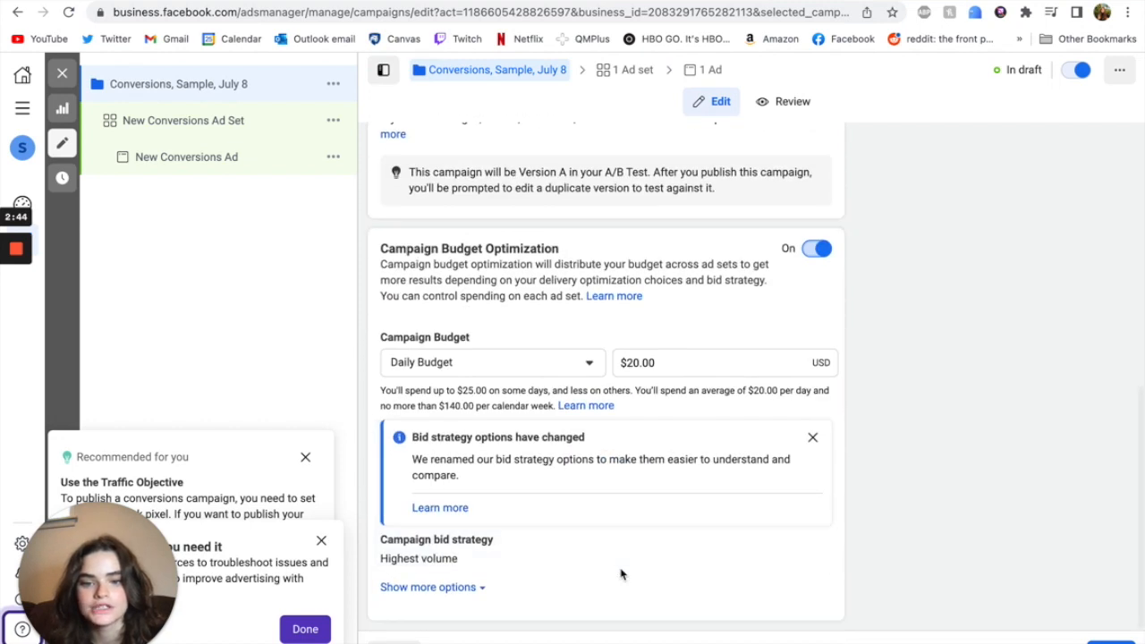
- Keep the campaign budget type as Daily Budget and set the amount to $10.00
{"action": "left_click", "coordinate": [548, 369]}
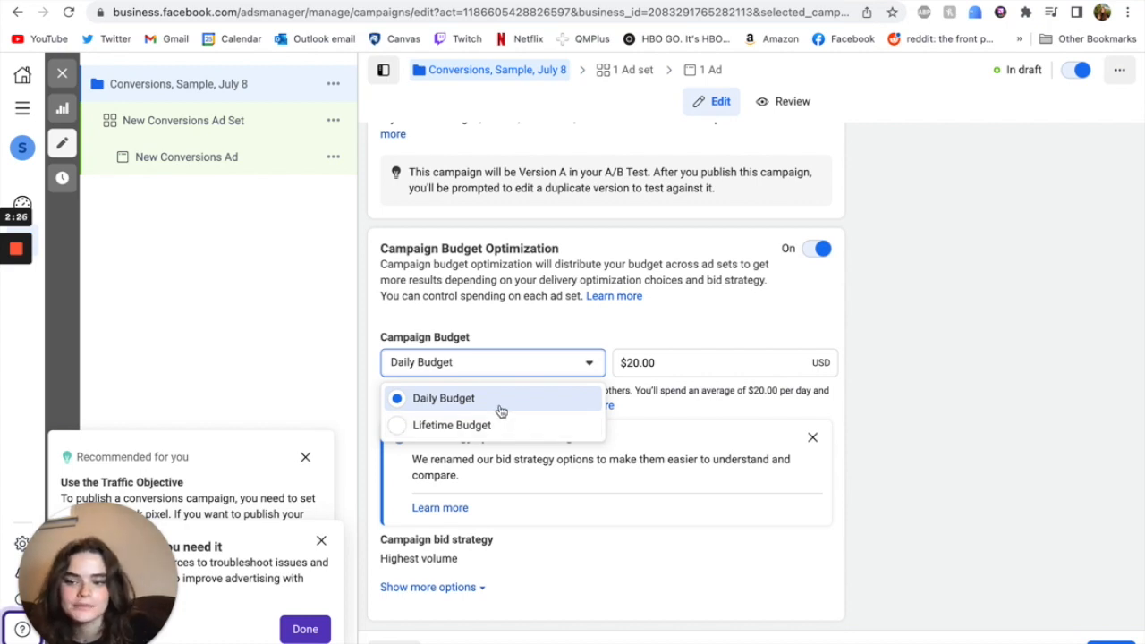
{"action": "left_click", "coordinate": [505, 371]}
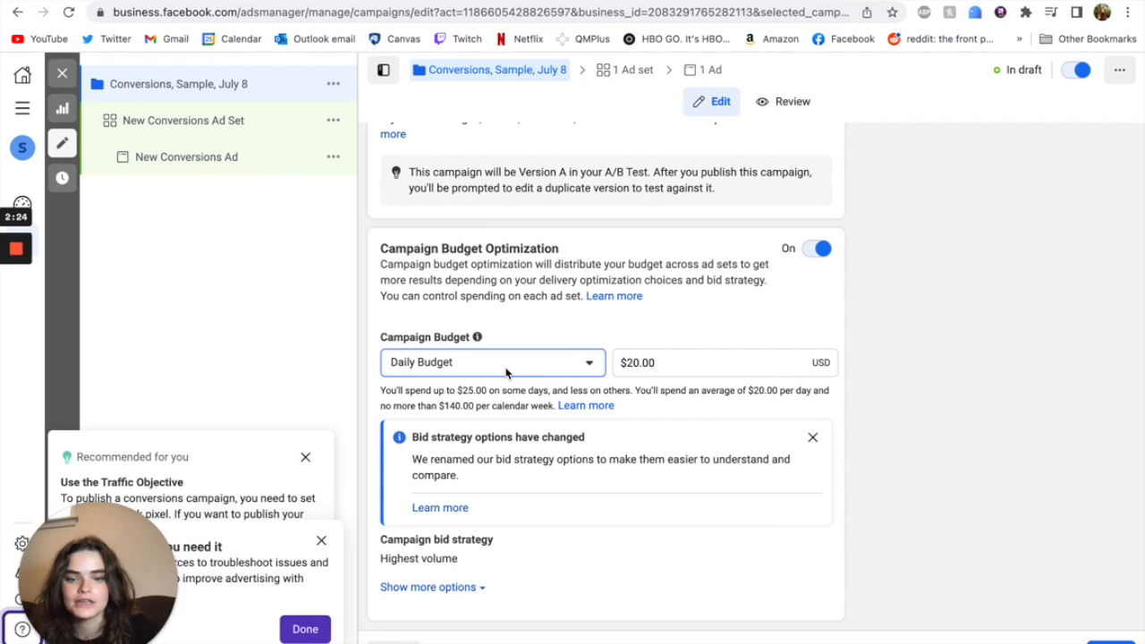
{"action": "left_click", "coordinate": [673, 363]}
{"action": "key", "text": "BackSpace"}
{"action": "key", "text": "BackSpace"}
{"action": "key", "text": "BackSpace"}
{"action": "key", "text": "BackSpace"}
{"action": "key", "text": "BackSpace"}
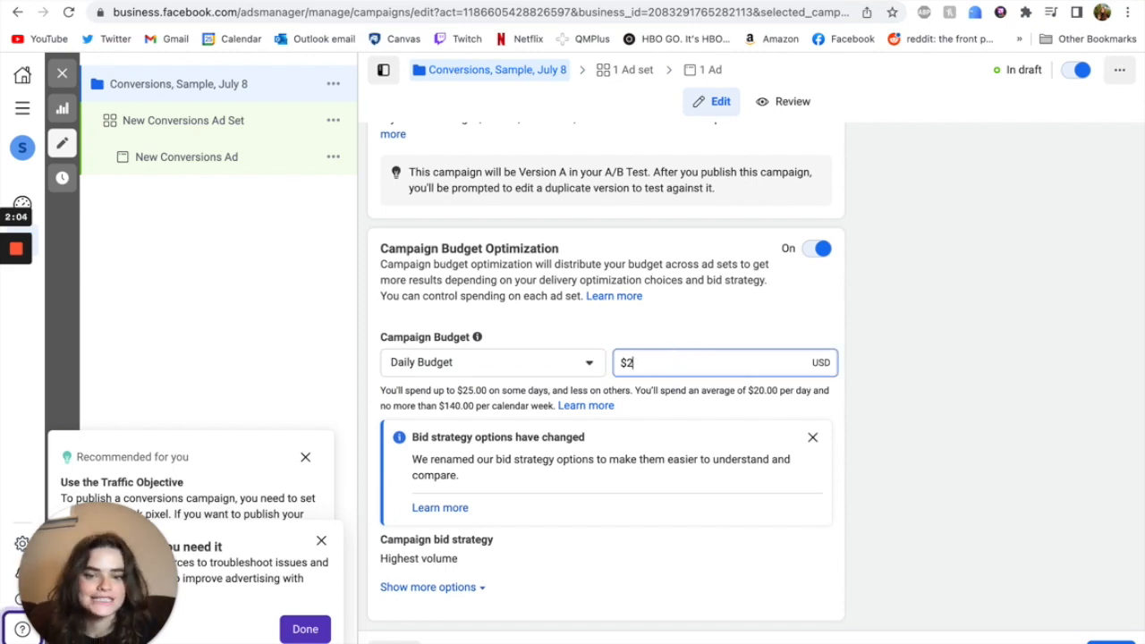
{"action": "type", "text": "10.00"}
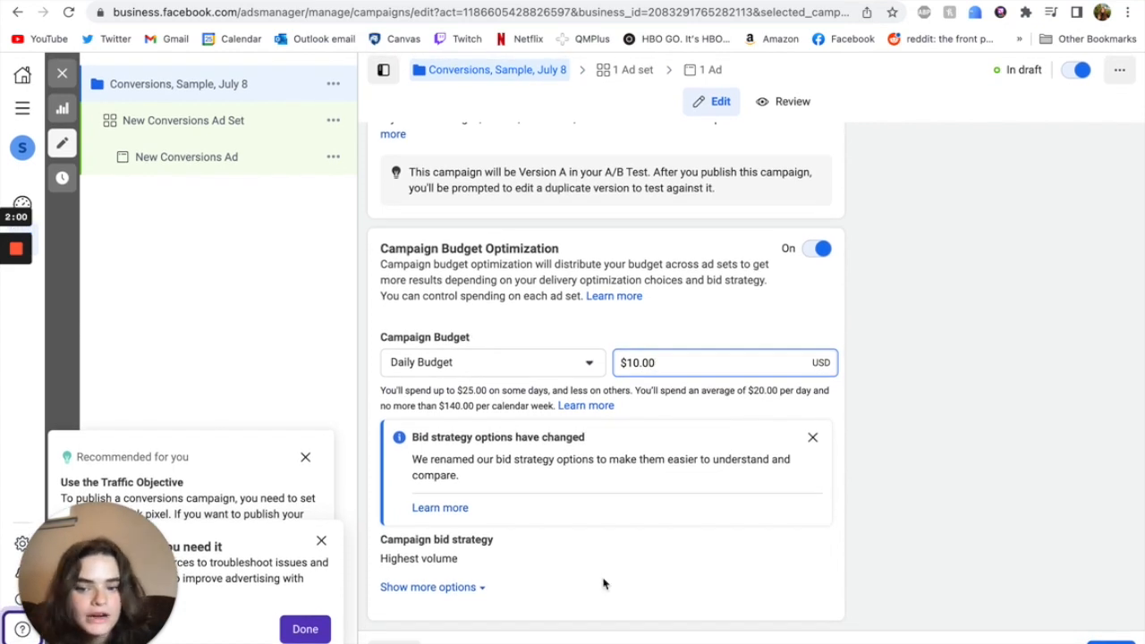
- Open the campaign bid strategy for editing, compare the available strategies and choose Highest volume
{"action": "left_click", "coordinate": [489, 543]}
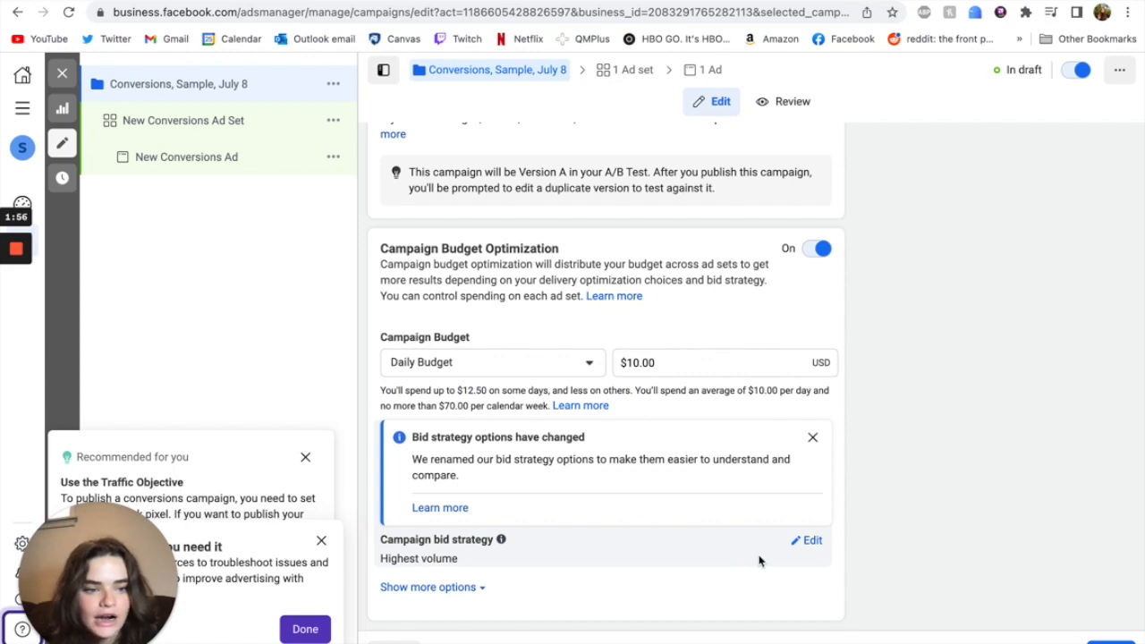
{"action": "left_click", "coordinate": [809, 542]}
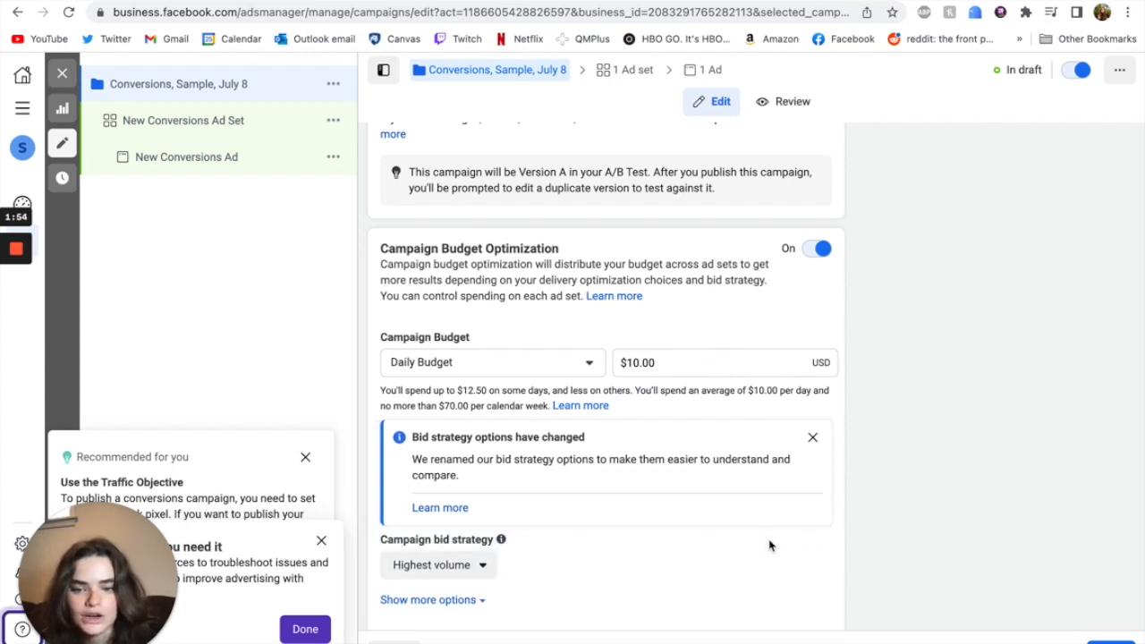
{"action": "scroll", "coordinate": [645, 534], "scroll_direction": "down", "scroll_amount": 1}
{"action": "left_click", "coordinate": [487, 548]}
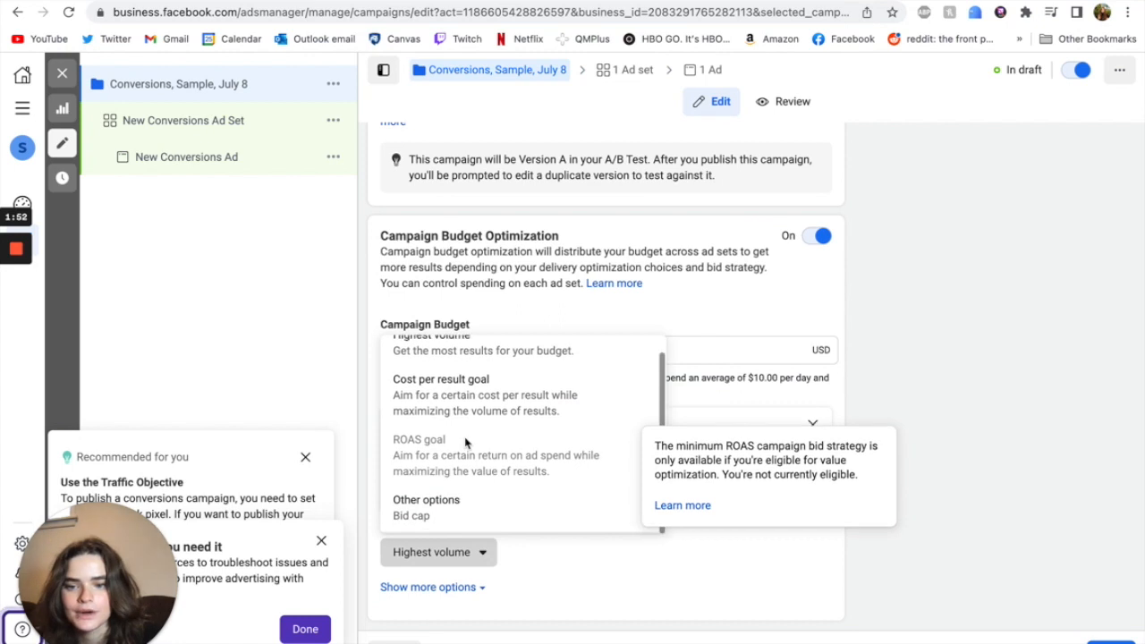
{"action": "scroll", "coordinate": [467, 483], "scroll_direction": "up", "scroll_amount": 1}
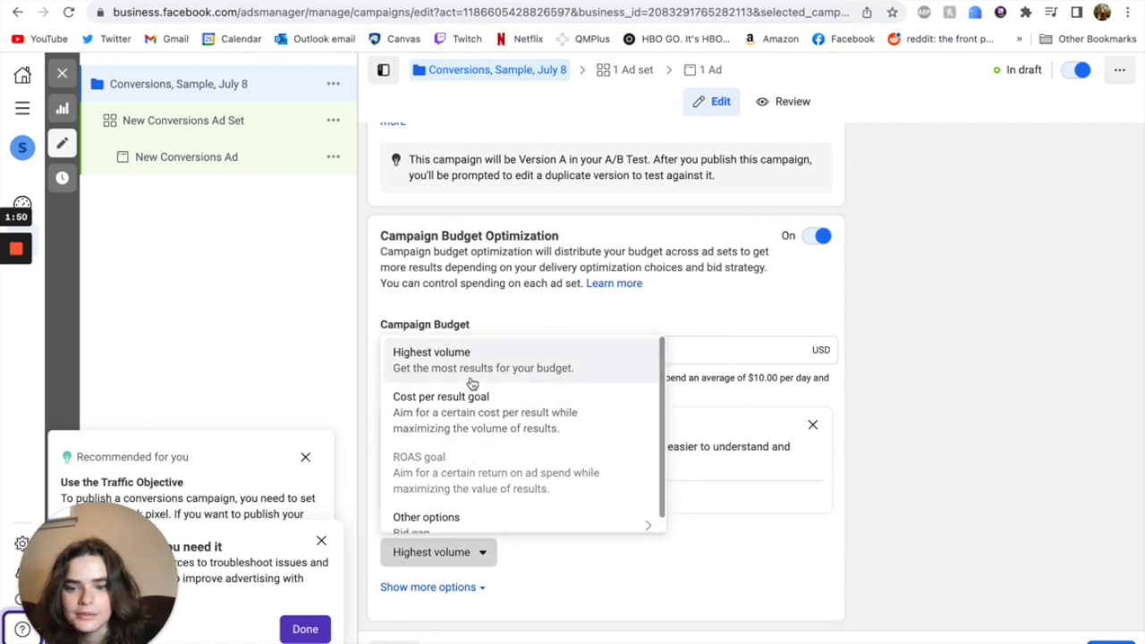
{"action": "scroll", "coordinate": [471, 383], "scroll_direction": "down", "scroll_amount": 1}
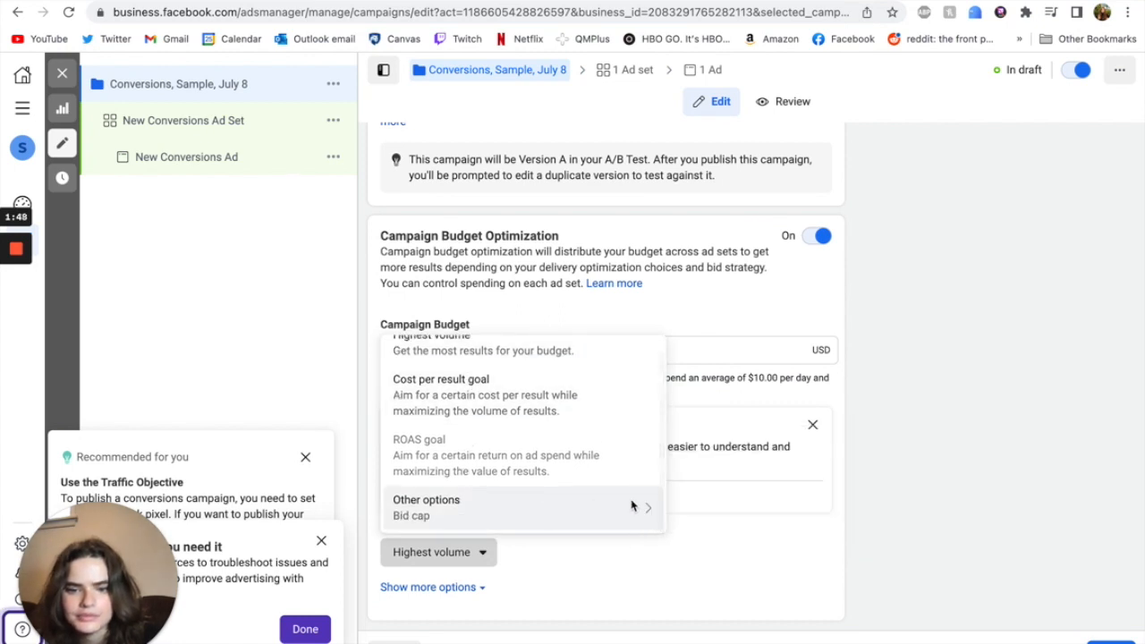
{"action": "scroll", "coordinate": [562, 400], "scroll_direction": "up", "scroll_amount": 1}
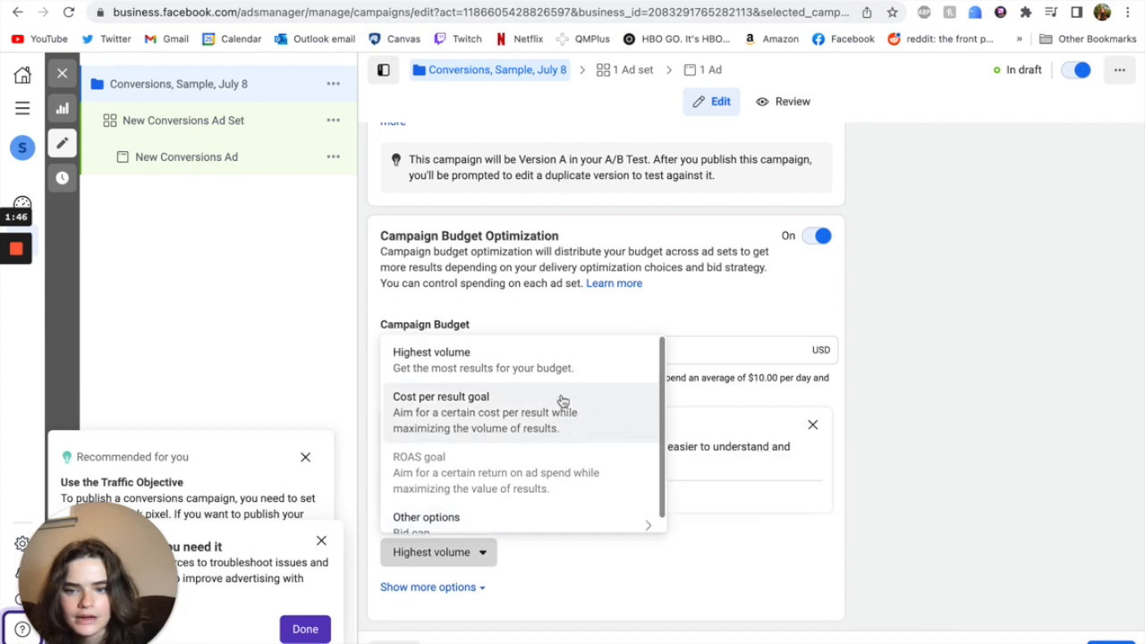
{"action": "left_click", "coordinate": [556, 365]}
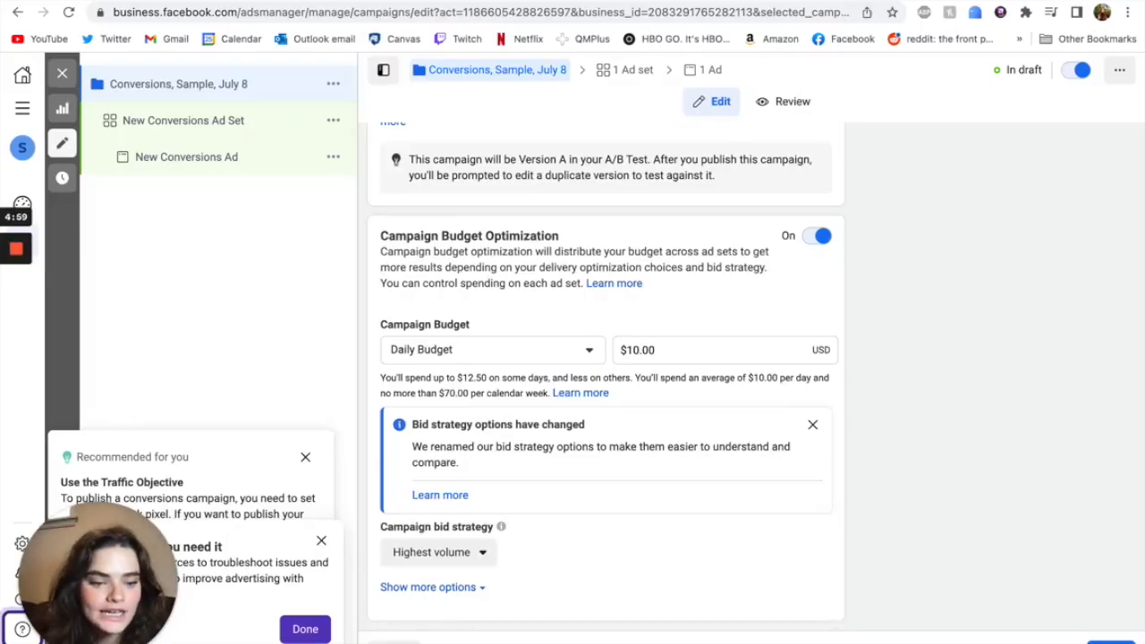
- Continue to the ad set and review its conversion event location, pixel and dynamic creative settings
{"action": "left_click", "coordinate": [1112, 642]}
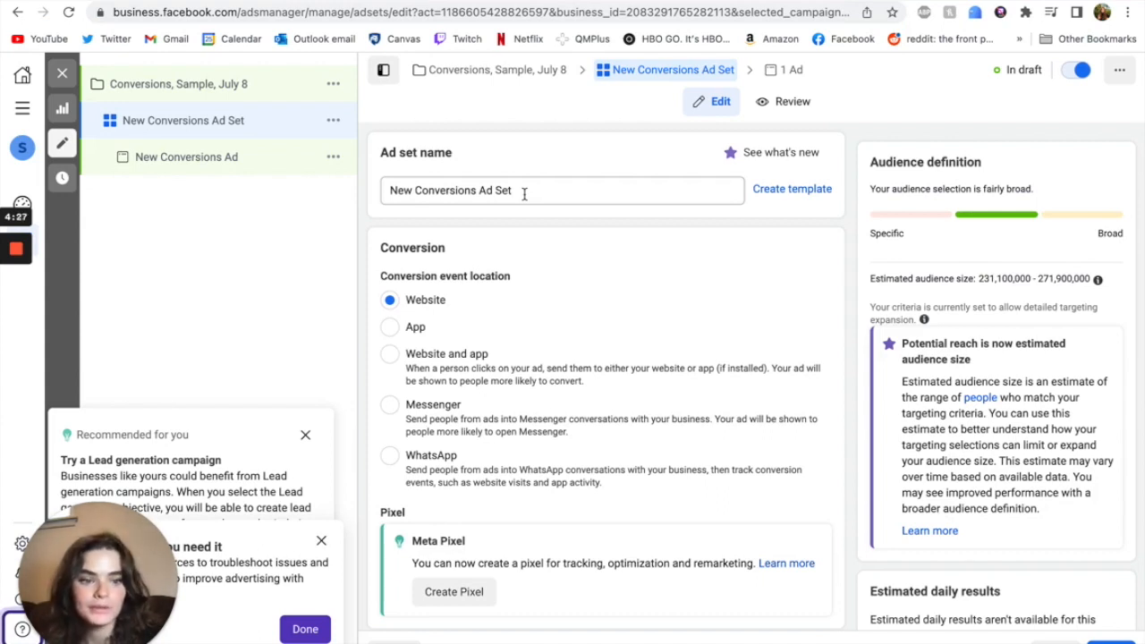
{"action": "scroll", "coordinate": [524, 195], "scroll_direction": "down", "scroll_amount": 2}
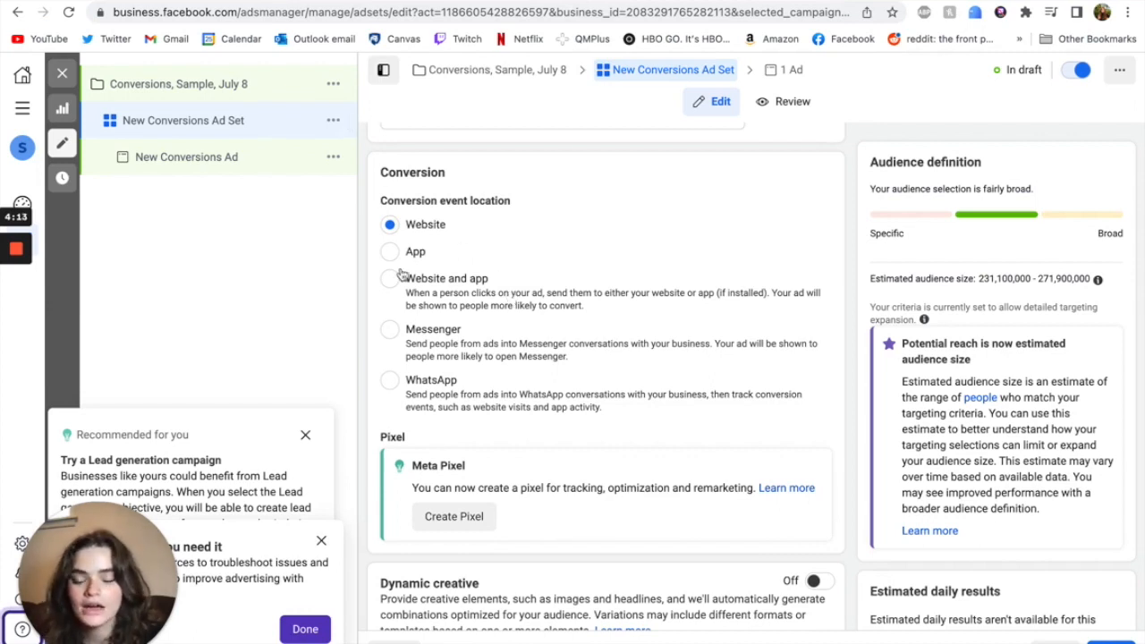
{"action": "scroll", "coordinate": [467, 455], "scroll_direction": "down", "scroll_amount": 1}
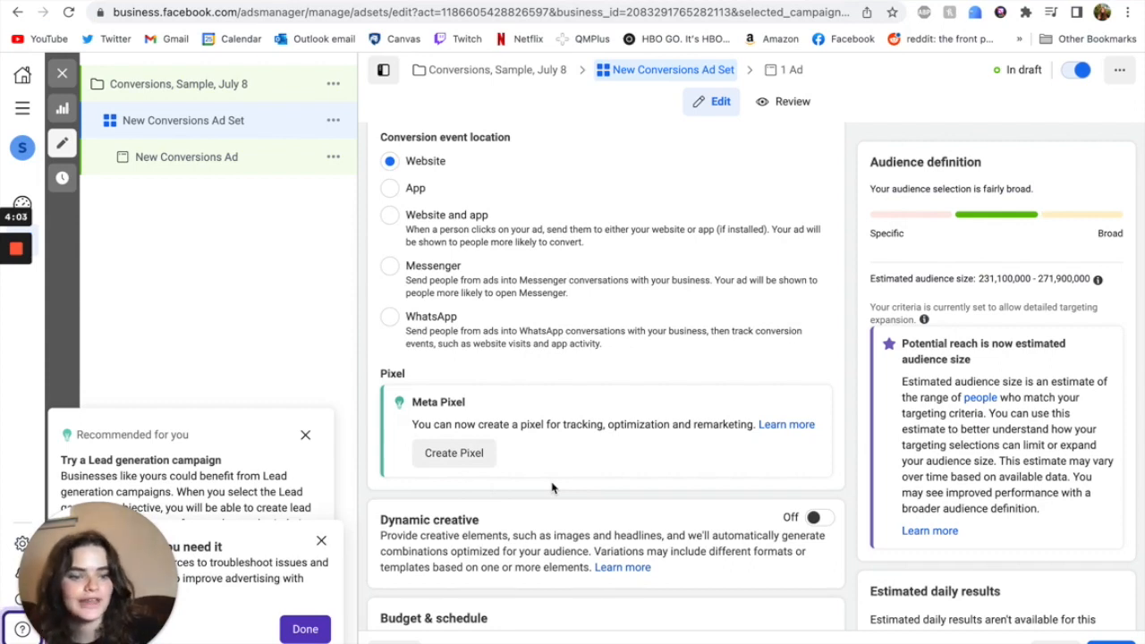
{"action": "scroll", "coordinate": [552, 487], "scroll_direction": "down", "scroll_amount": 1}
{"action": "scroll", "coordinate": [551, 483], "scroll_direction": "down", "scroll_amount": 1}
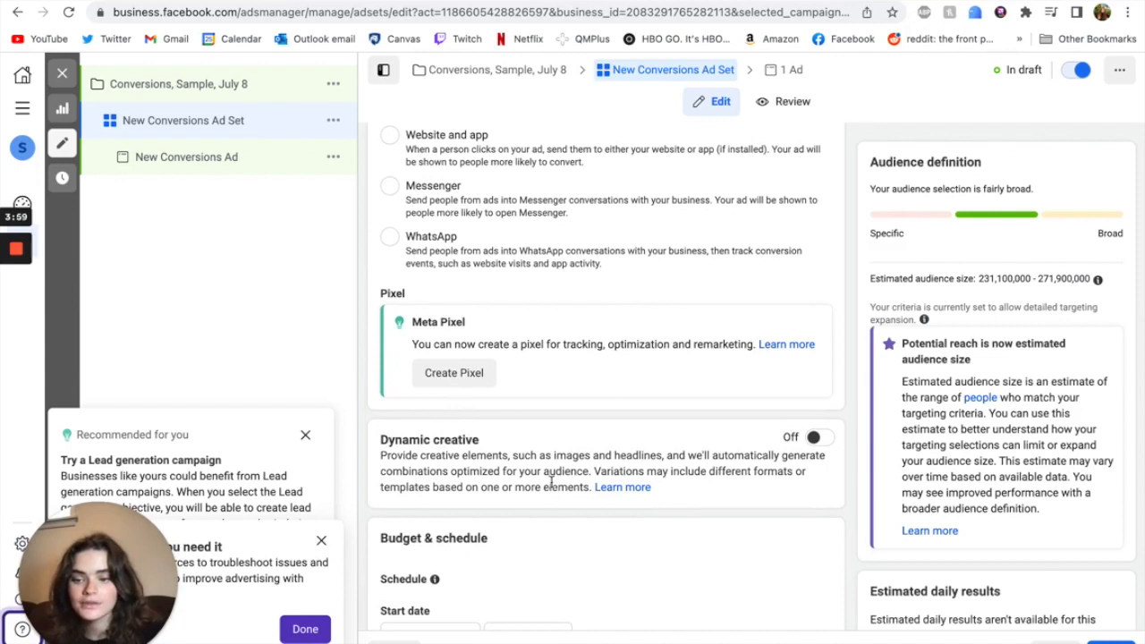
- Set the ad set's start date to July 9, 2022
{"action": "scroll", "coordinate": [552, 485], "scroll_direction": "down", "scroll_amount": 4}
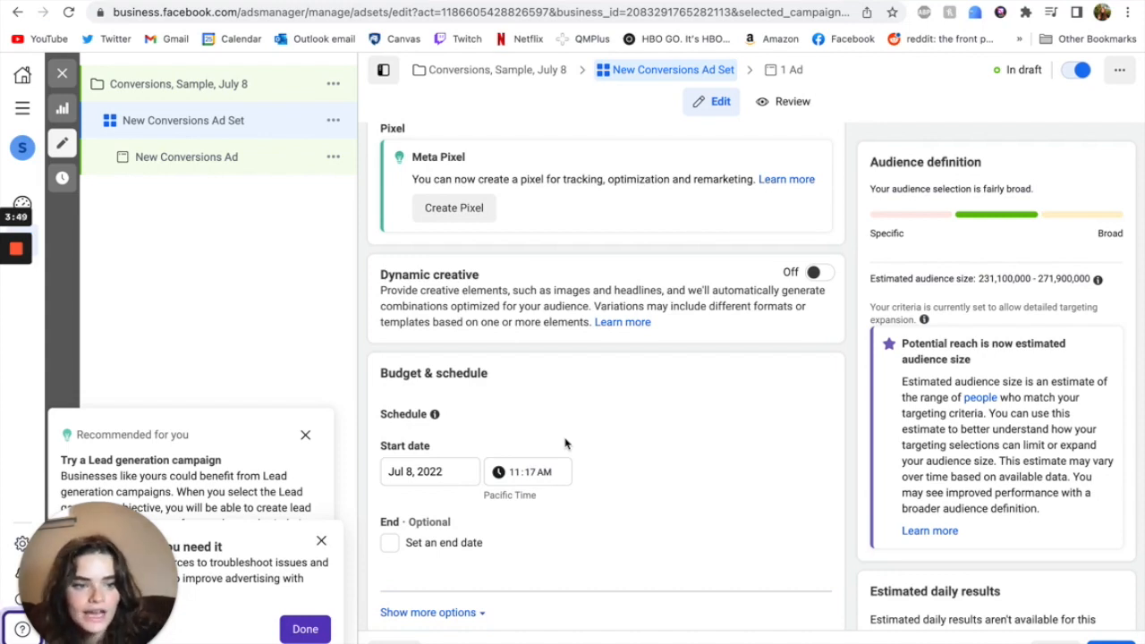
{"action": "scroll", "coordinate": [565, 443], "scroll_direction": "down", "scroll_amount": 1}
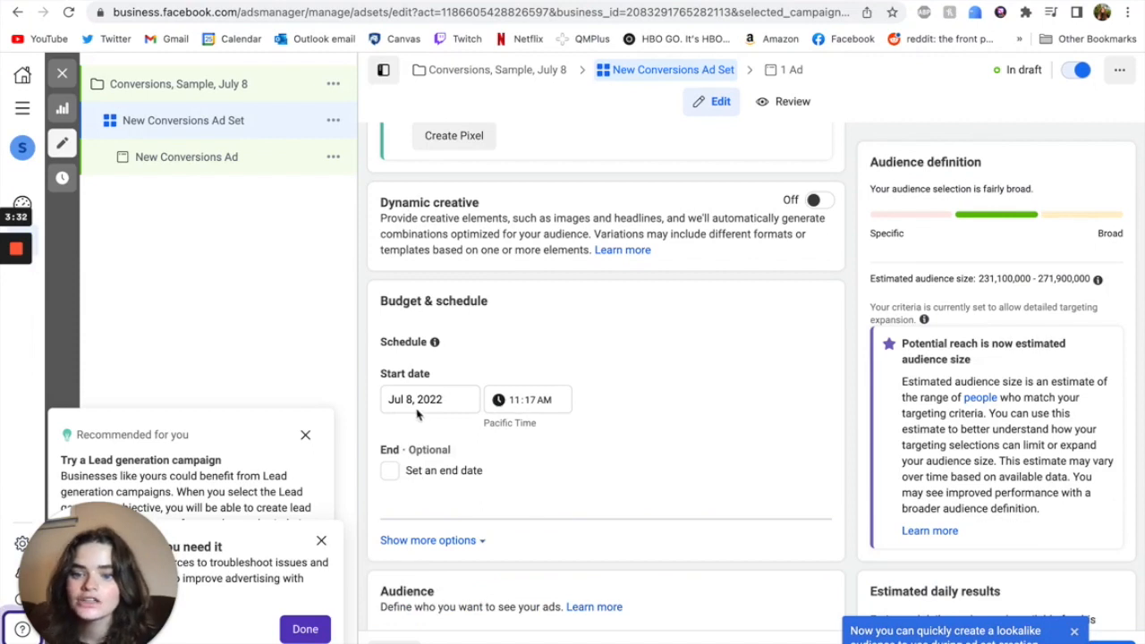
{"action": "left_click", "coordinate": [417, 401]}
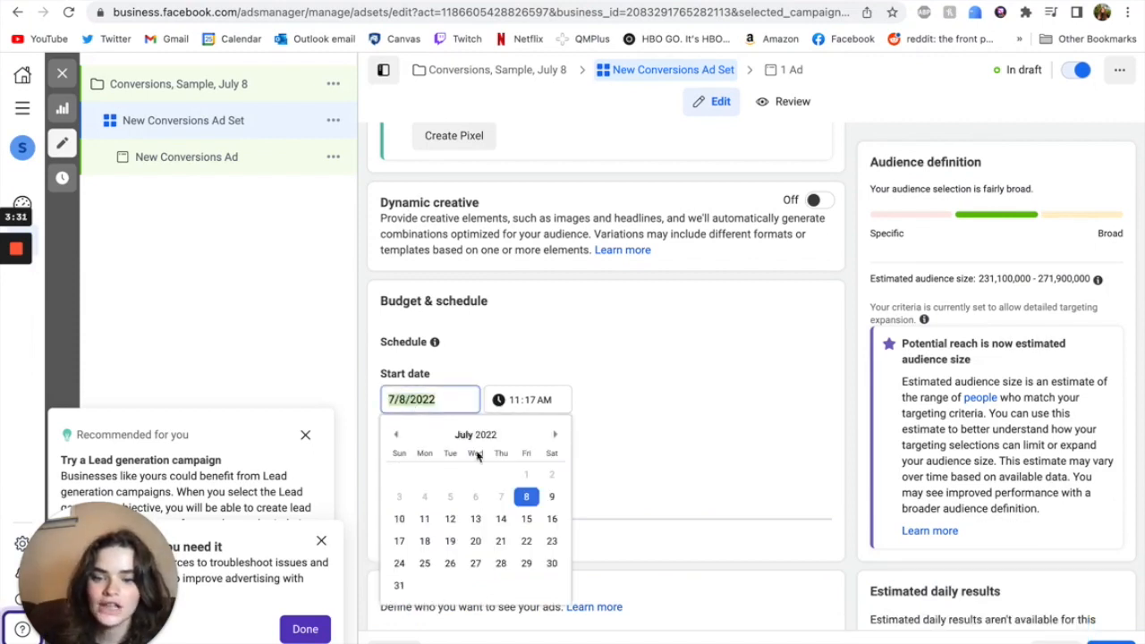
{"action": "left_click", "coordinate": [549, 497]}
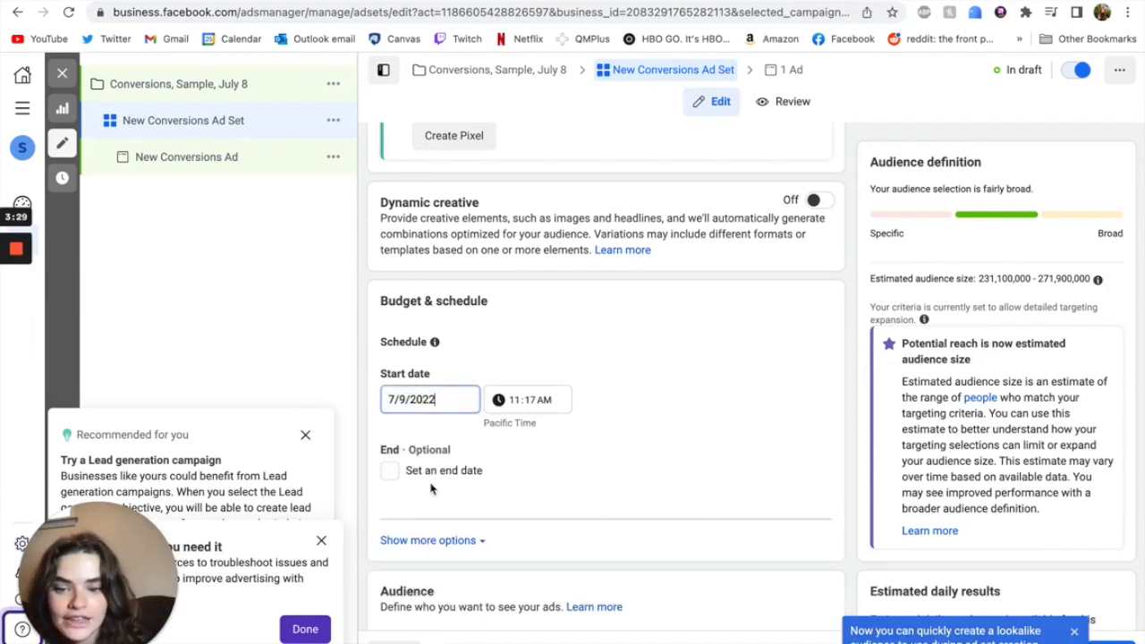
- Search the audience's detailed targeting for "Macbook", add the MacBook Pro interest and dismiss the targeting tip
{"action": "scroll", "coordinate": [431, 488], "scroll_direction": "down", "scroll_amount": 1}
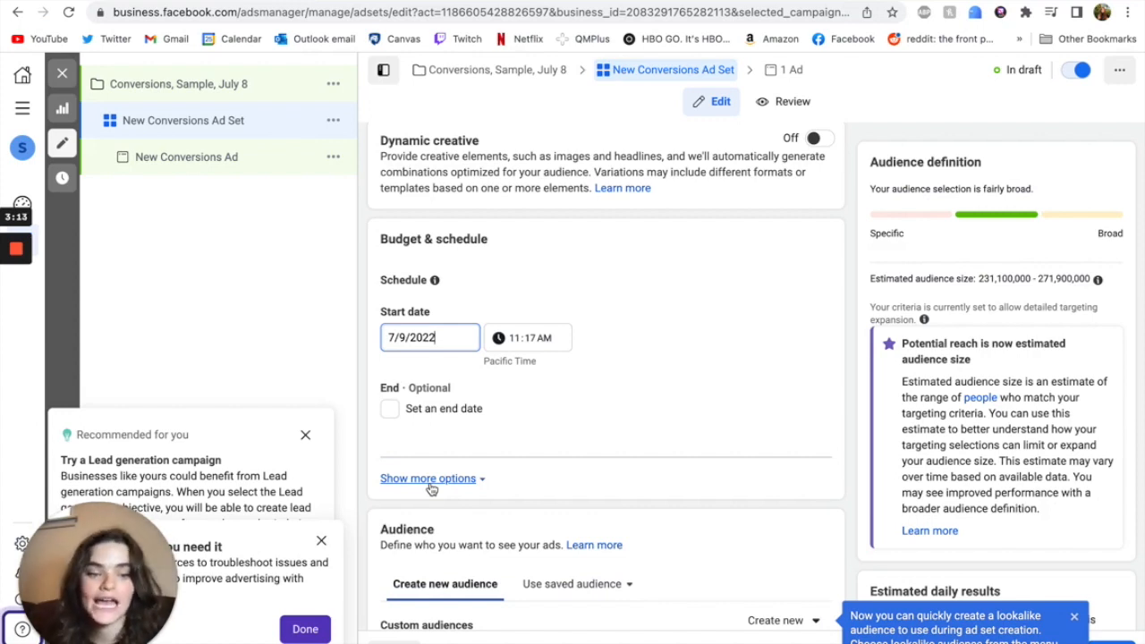
{"action": "scroll", "coordinate": [430, 489], "scroll_direction": "down", "scroll_amount": 2}
{"action": "scroll", "coordinate": [430, 489], "scroll_direction": "down", "scroll_amount": 4}
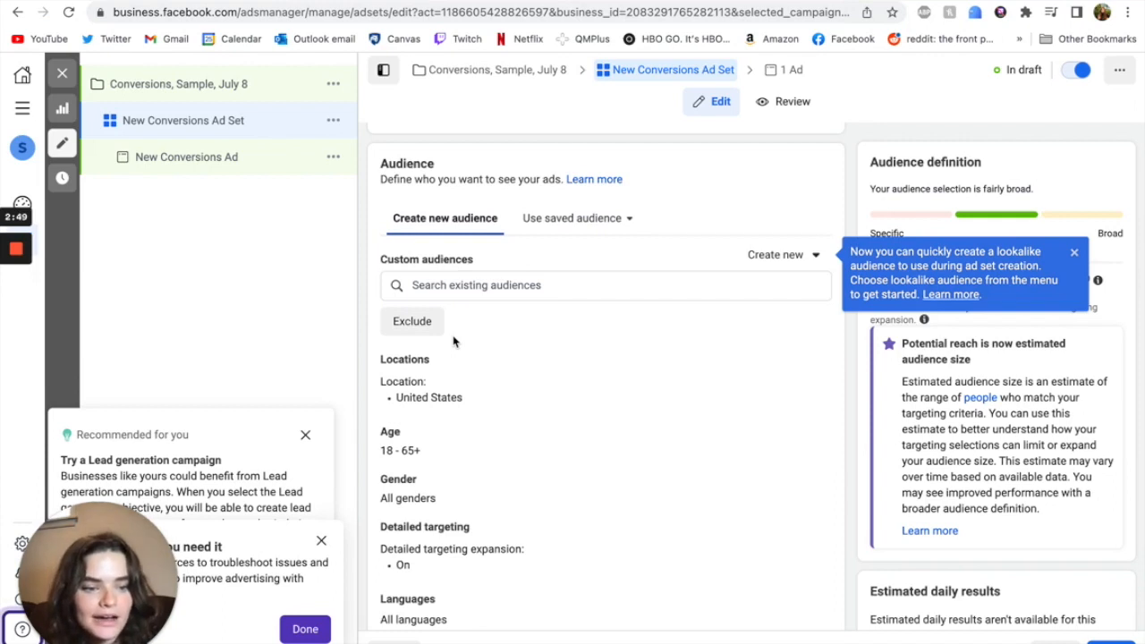
{"action": "scroll", "coordinate": [452, 341], "scroll_direction": "down", "scroll_amount": 3}
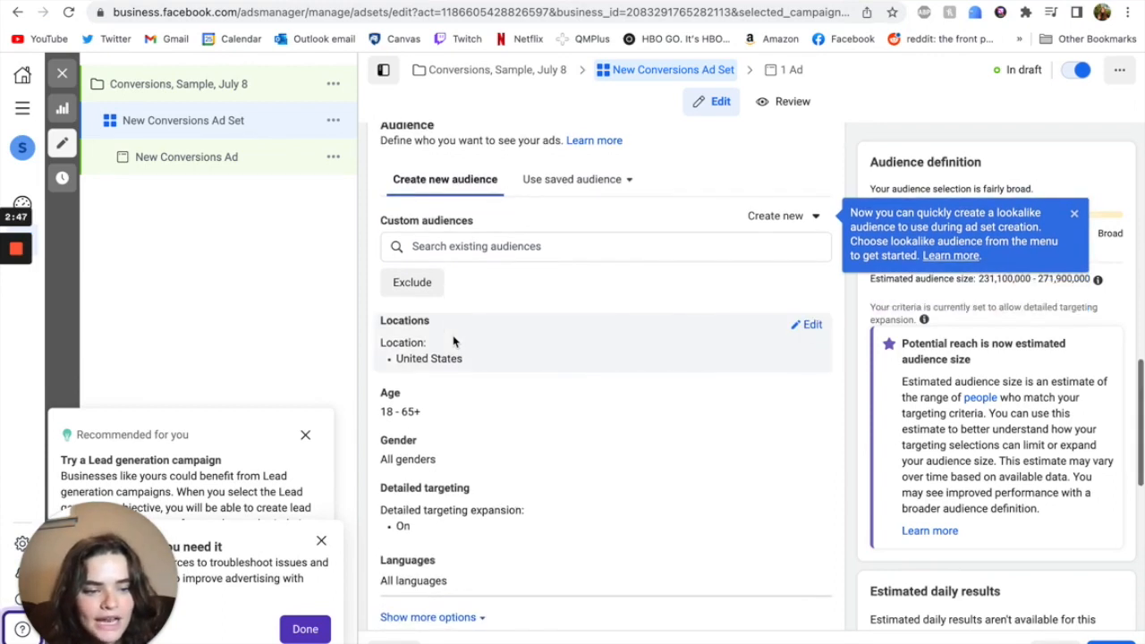
{"action": "scroll", "coordinate": [453, 341], "scroll_direction": "down", "scroll_amount": 3}
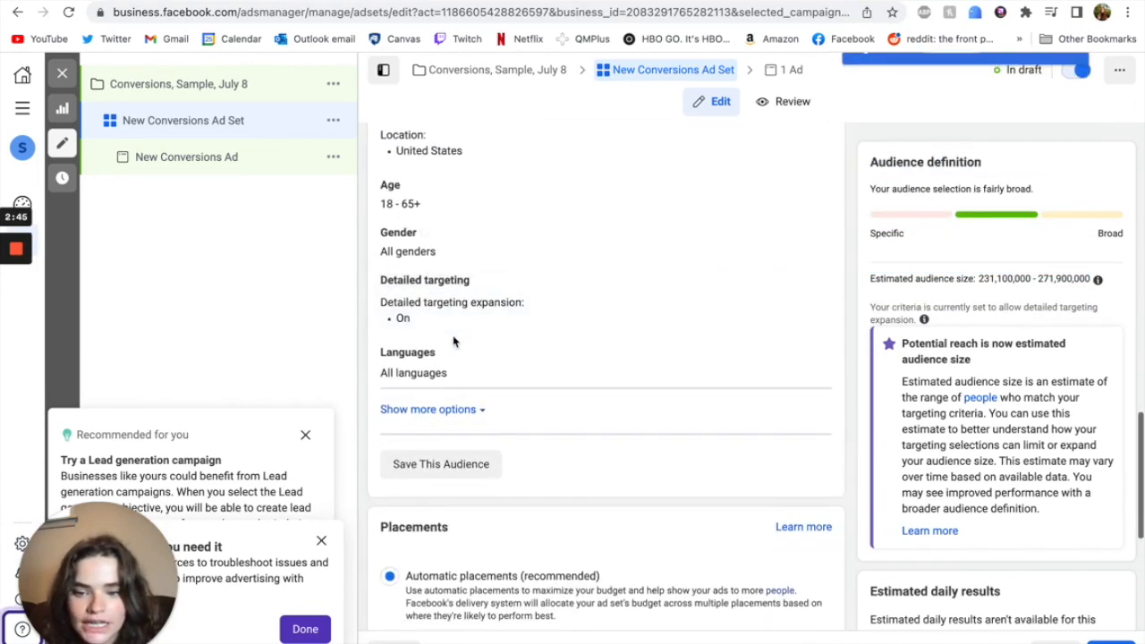
{"action": "scroll", "coordinate": [453, 341], "scroll_direction": "up", "scroll_amount": 3}
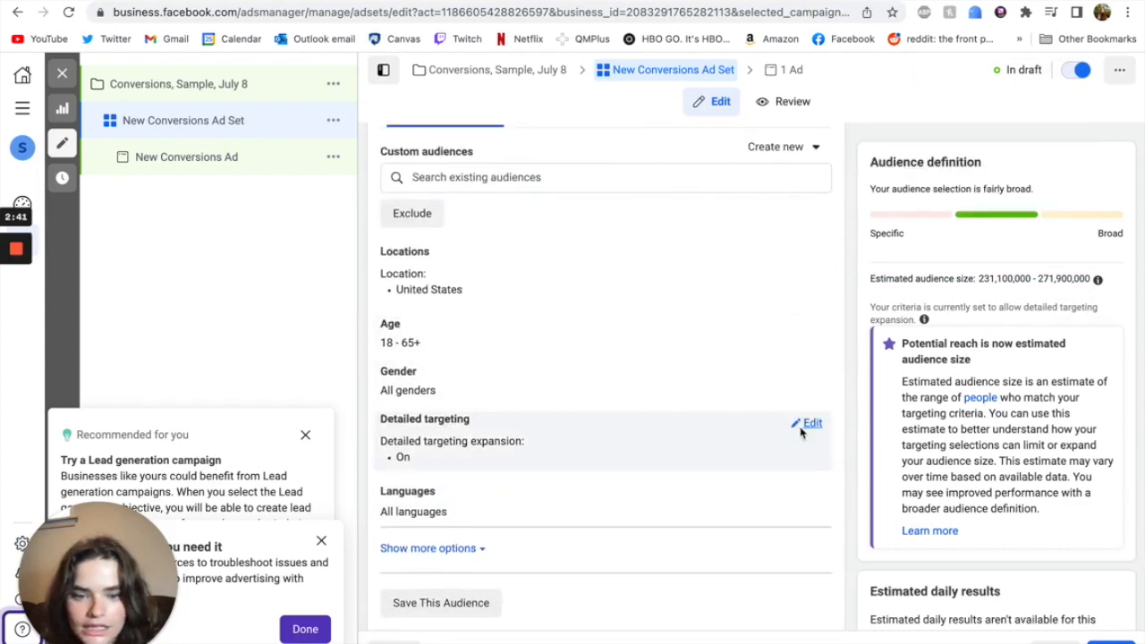
{"action": "left_click", "coordinate": [801, 430]}
{"action": "scroll", "coordinate": [639, 470], "scroll_direction": "down", "scroll_amount": 2}
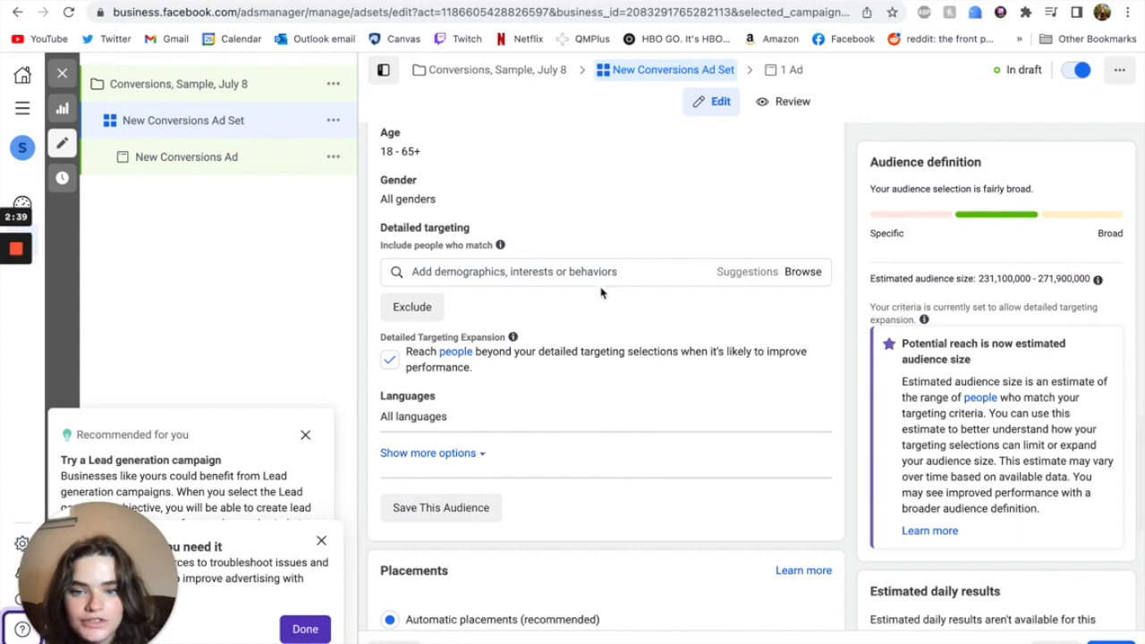
{"action": "left_click", "coordinate": [588, 271]}
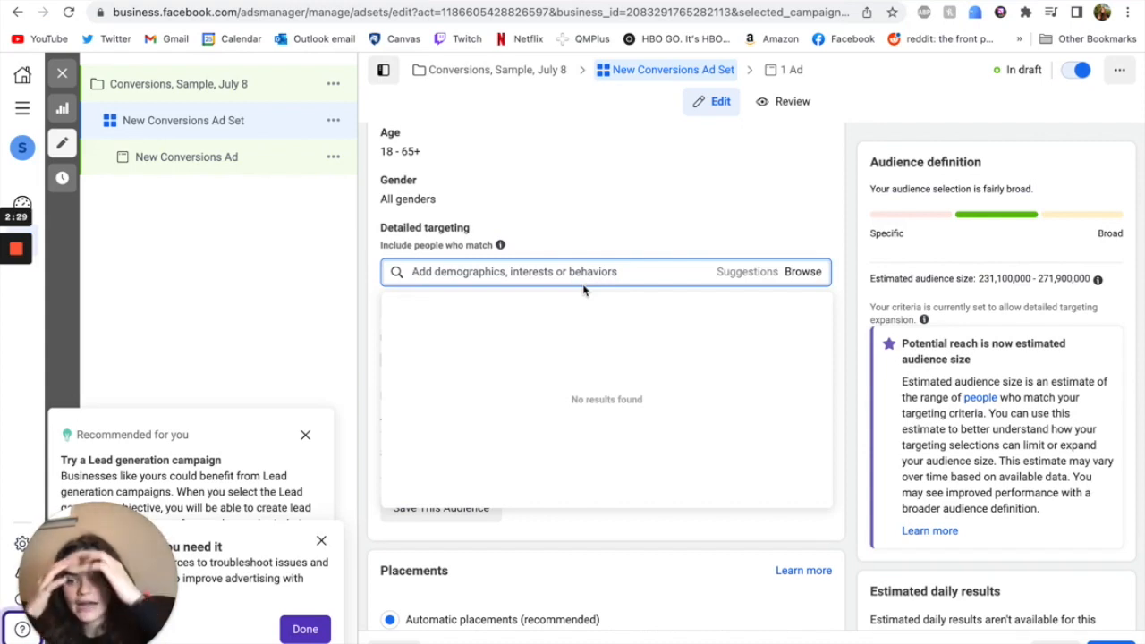
{"action": "type", "text": "Macbook"}
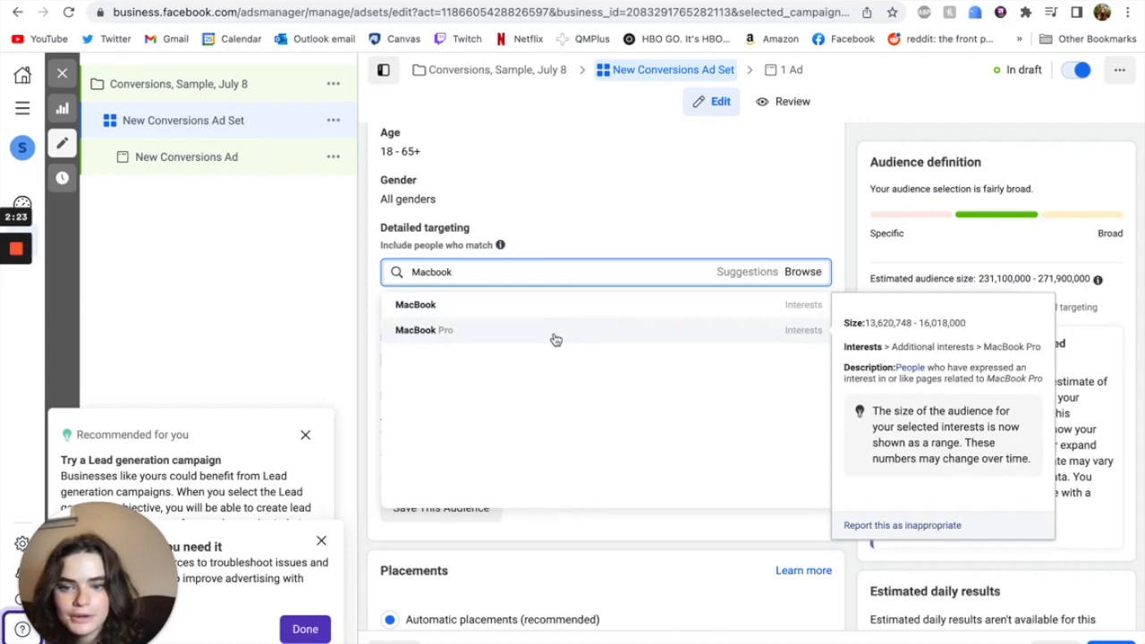
{"action": "left_click", "coordinate": [554, 331]}
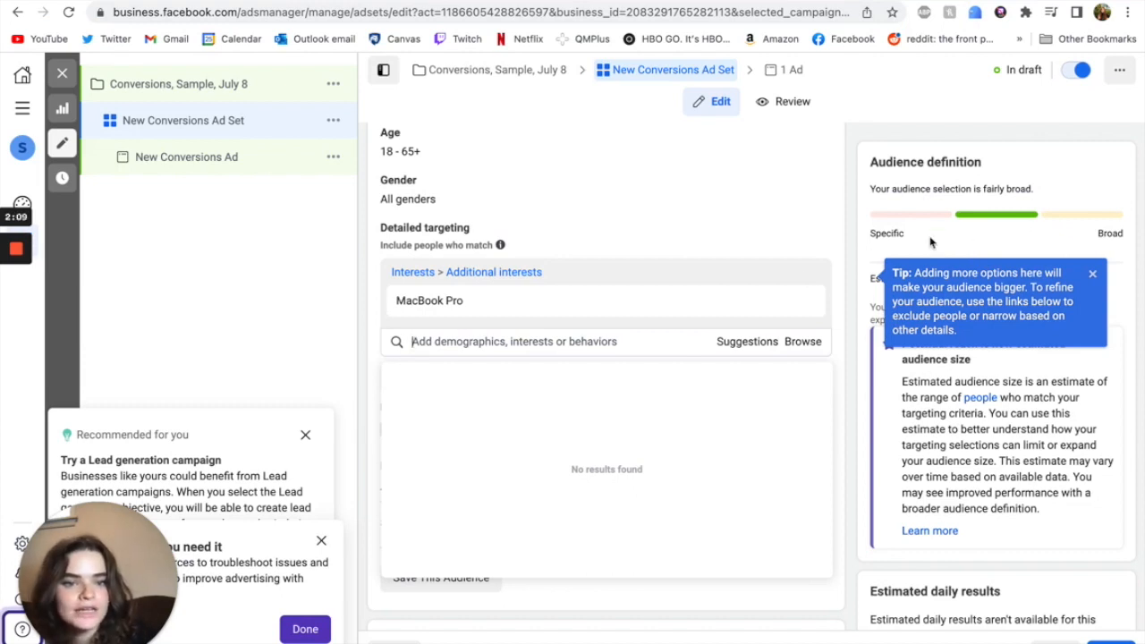
{"action": "left_click", "coordinate": [1093, 272]}
{"action": "mouse_move", "coordinate": [1085, 287]}
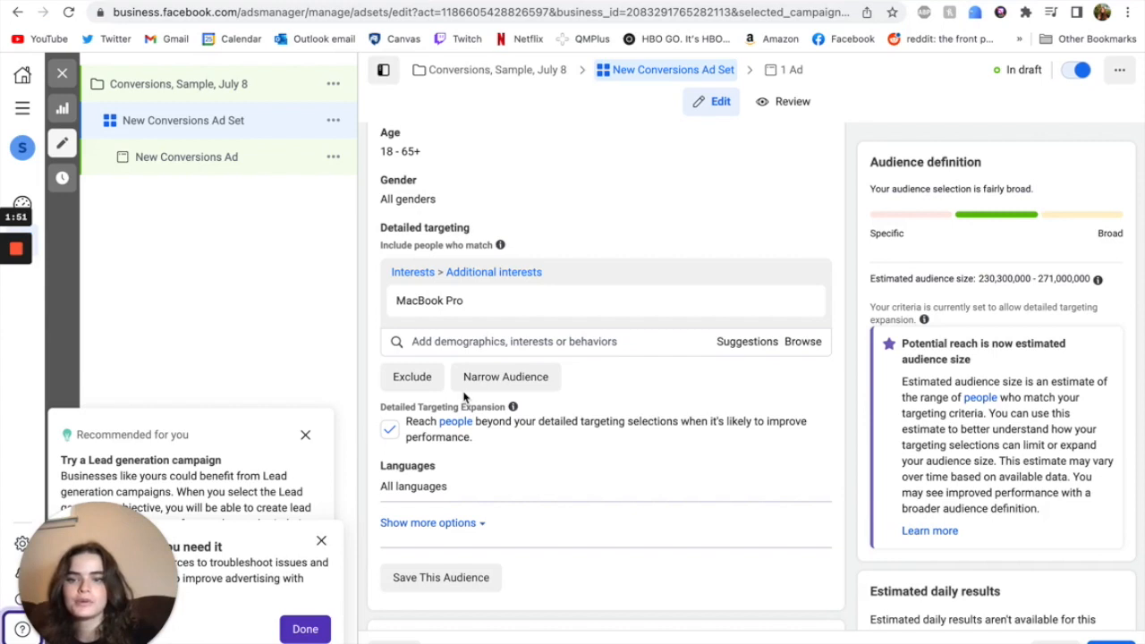
{"action": "mouse_move", "coordinate": [452, 301]}
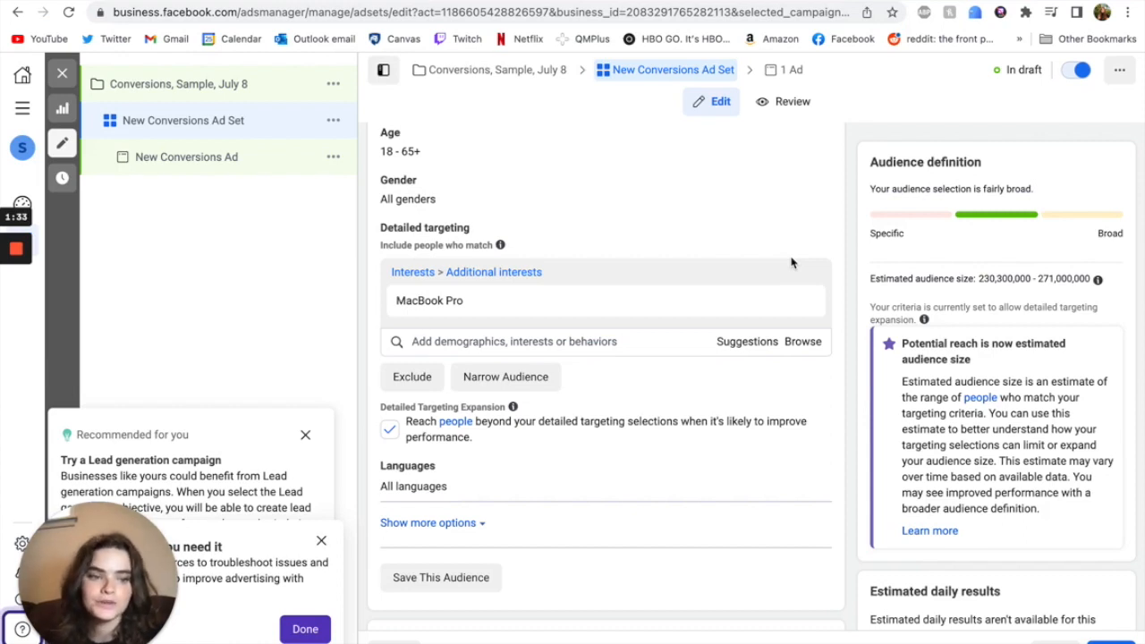
- Switch the ad set's placements to Manual placements
{"action": "scroll", "coordinate": [791, 263], "scroll_direction": "down", "scroll_amount": 1}
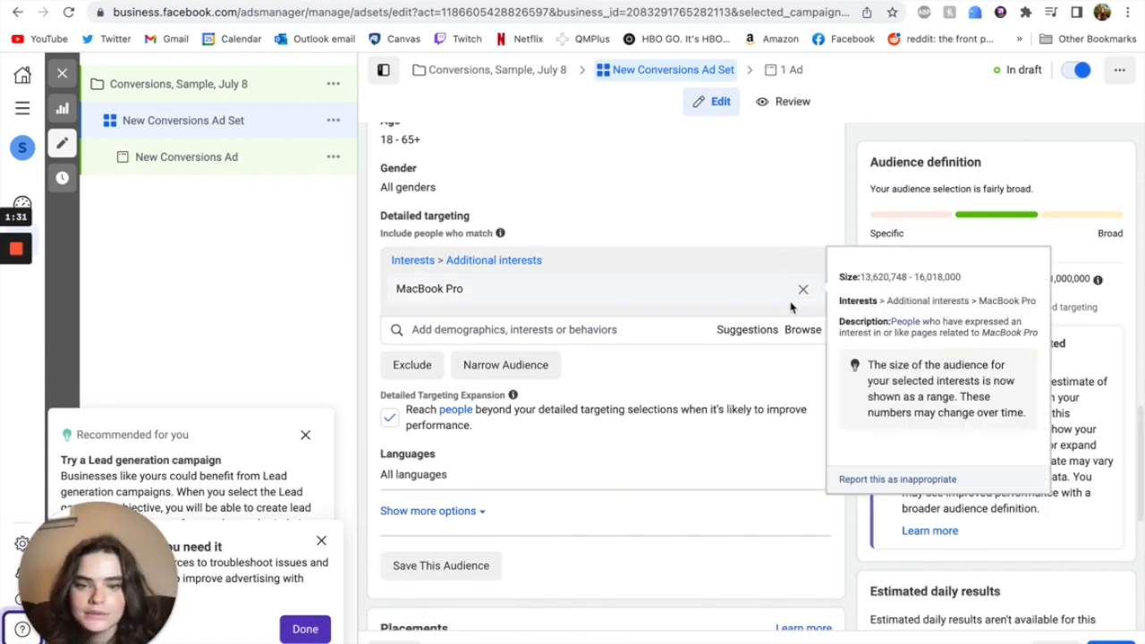
{"action": "scroll", "coordinate": [601, 374], "scroll_direction": "down", "scroll_amount": 3}
{"action": "scroll", "coordinate": [601, 374], "scroll_direction": "down", "scroll_amount": 2}
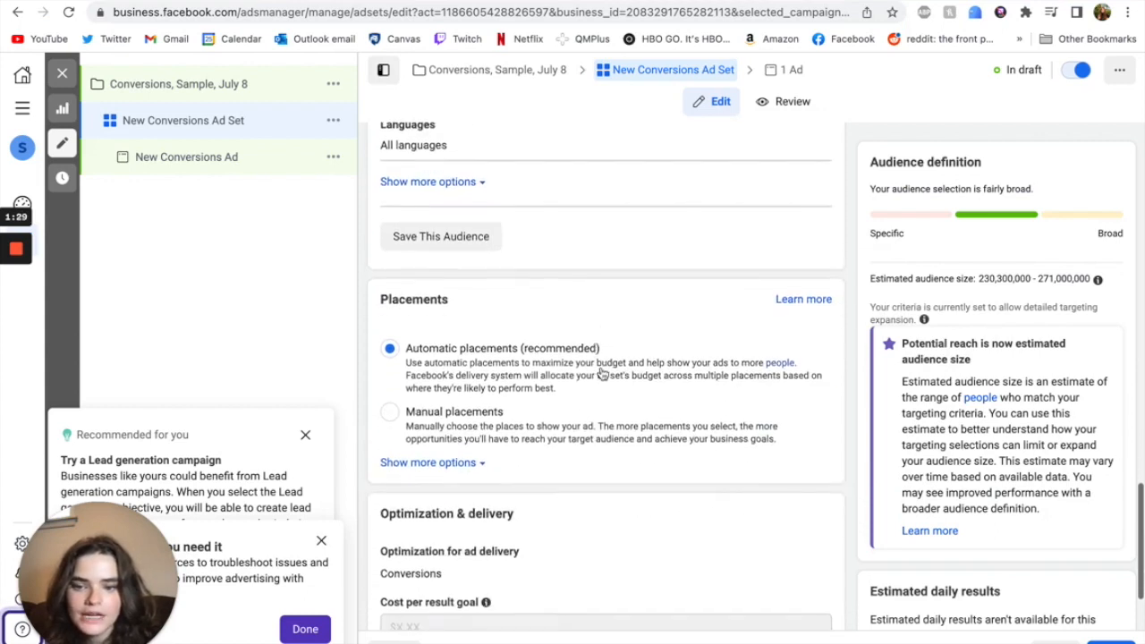
{"action": "scroll", "coordinate": [588, 391], "scroll_direction": "down", "scroll_amount": 1}
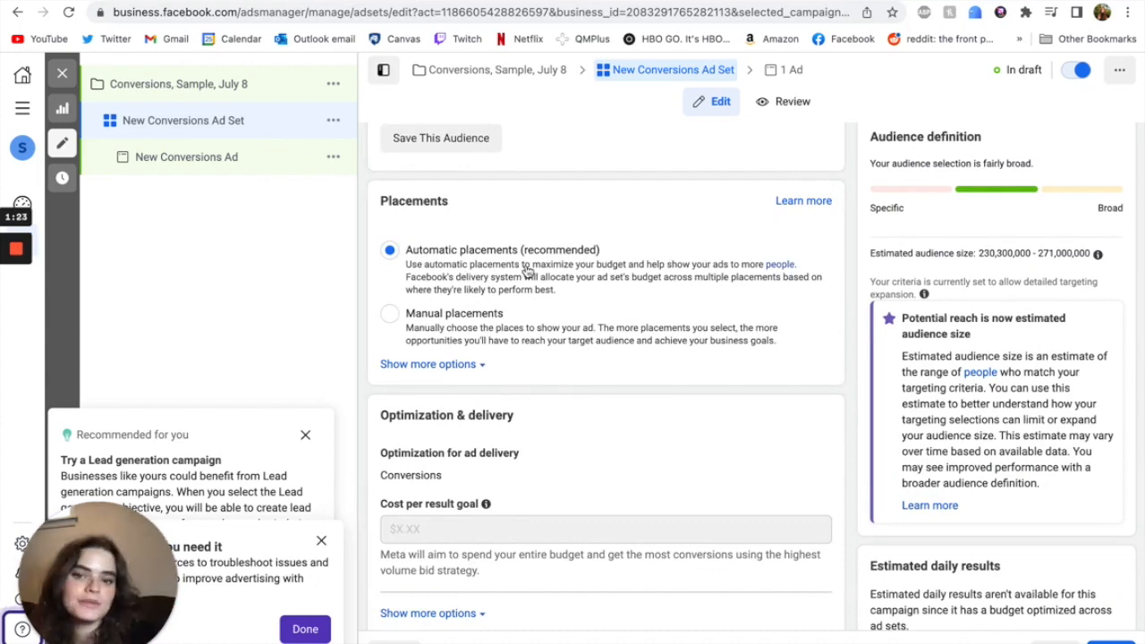
{"action": "left_click", "coordinate": [515, 318]}
{"action": "scroll", "coordinate": [514, 327], "scroll_direction": "down", "scroll_amount": 5}
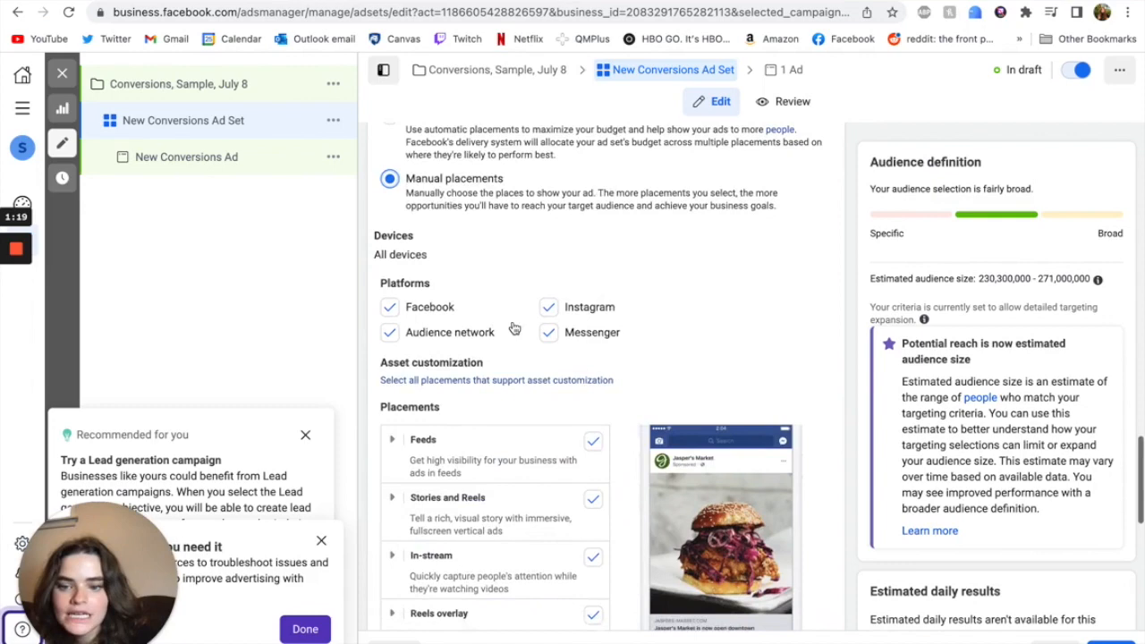
- Exclude In-stream, Reels overlay, Search, In-article, and Apps and sites from the ad set's manual placements
{"action": "scroll", "coordinate": [513, 327], "scroll_direction": "down", "scroll_amount": 1}
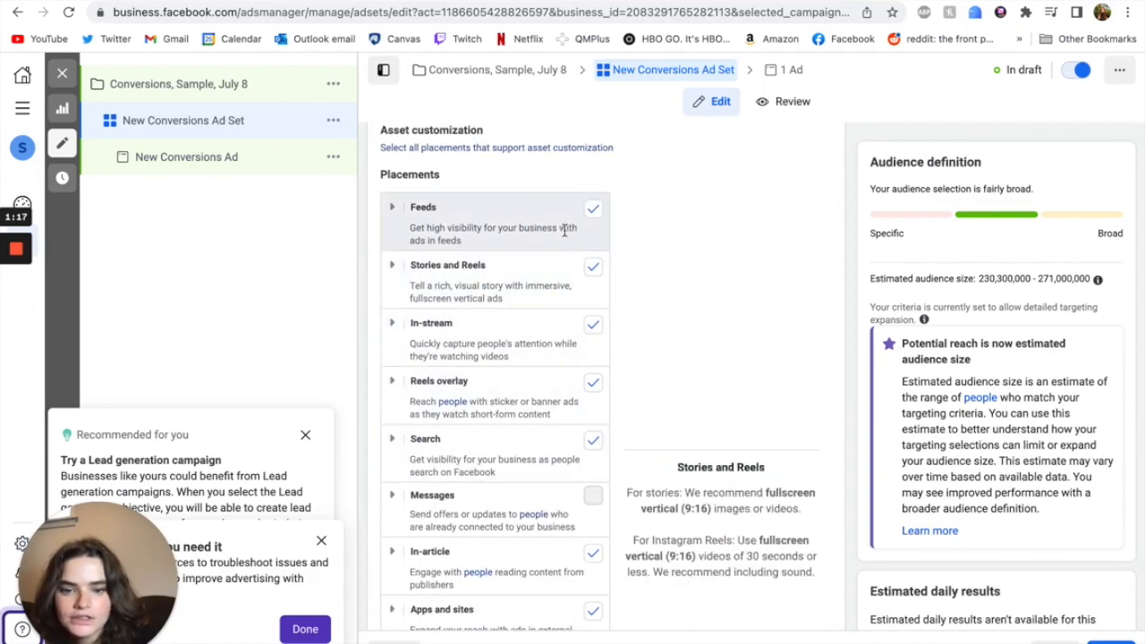
{"action": "left_click", "coordinate": [591, 323]}
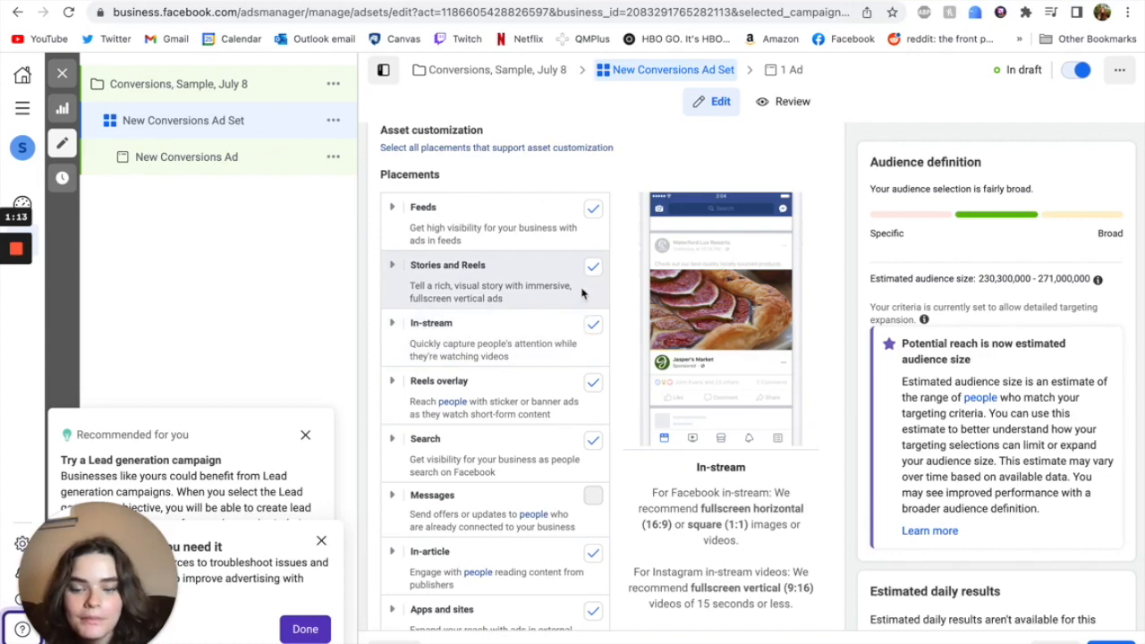
{"action": "scroll", "coordinate": [579, 335], "scroll_direction": "down", "scroll_amount": 1}
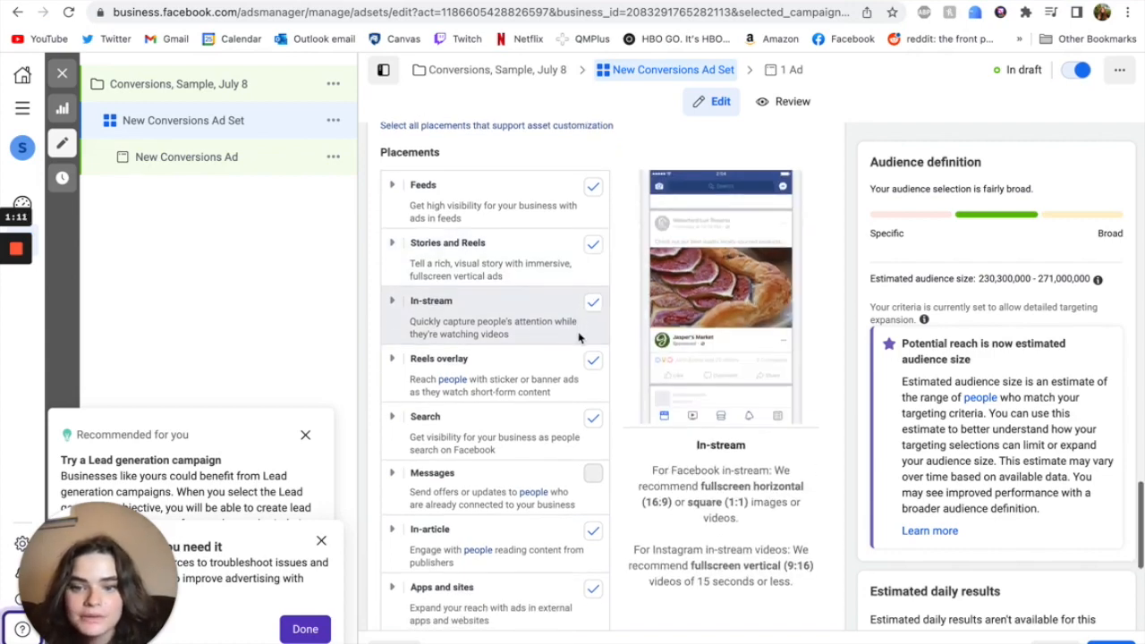
{"action": "scroll", "coordinate": [579, 294], "scroll_direction": "down", "scroll_amount": 2}
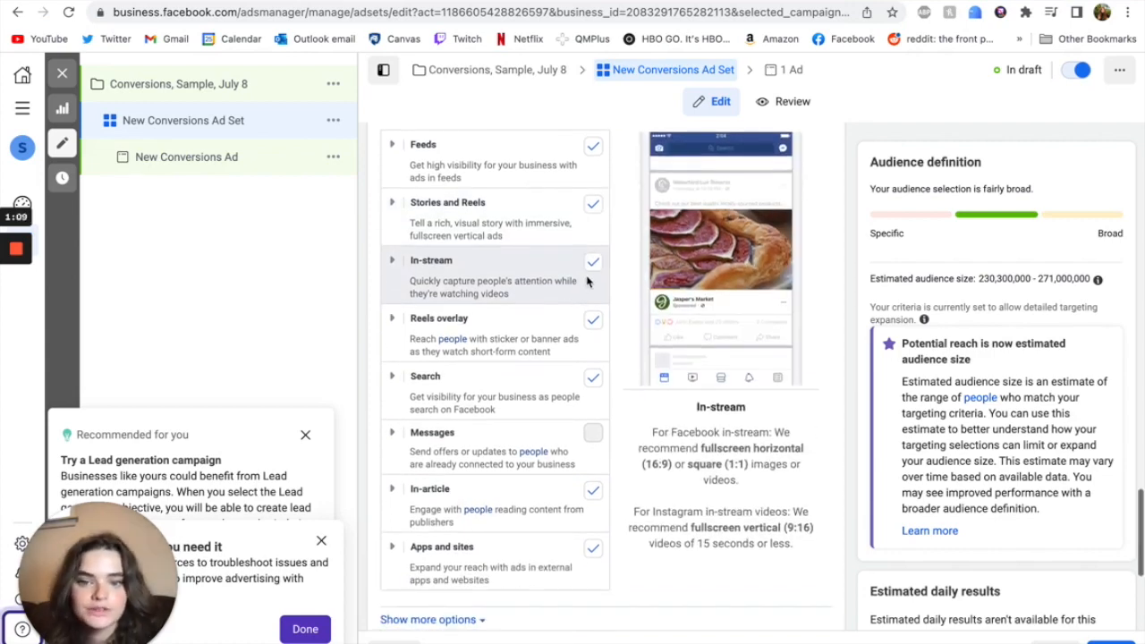
{"action": "left_click", "coordinate": [594, 265]}
{"action": "left_click", "coordinate": [594, 322]}
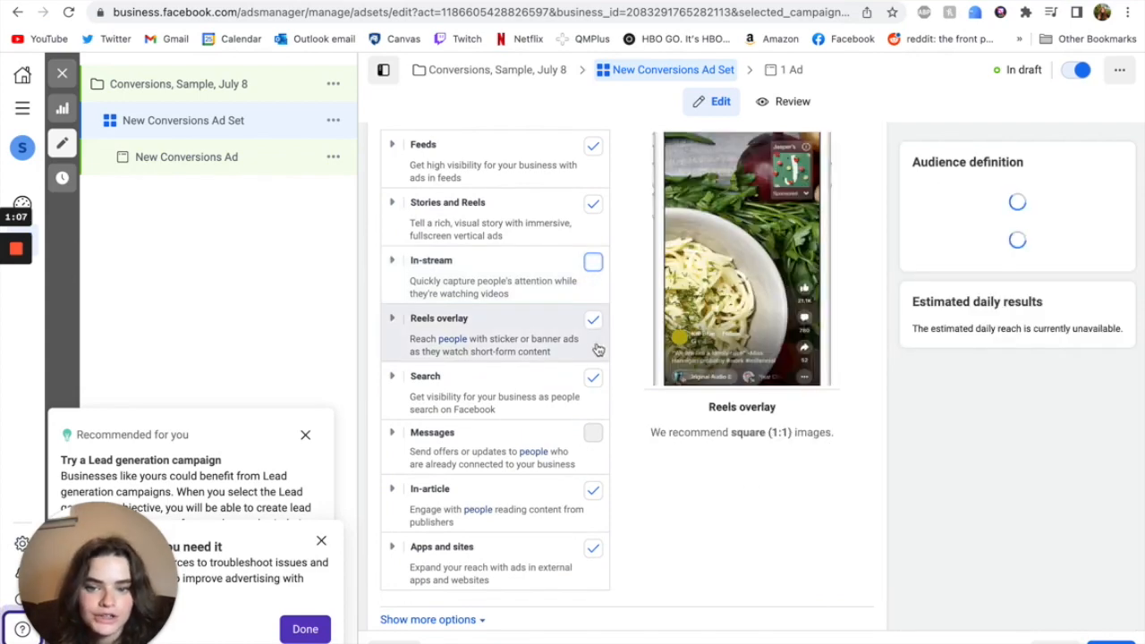
{"action": "left_click", "coordinate": [594, 379]}
{"action": "scroll", "coordinate": [597, 385], "scroll_direction": "down", "scroll_amount": 2}
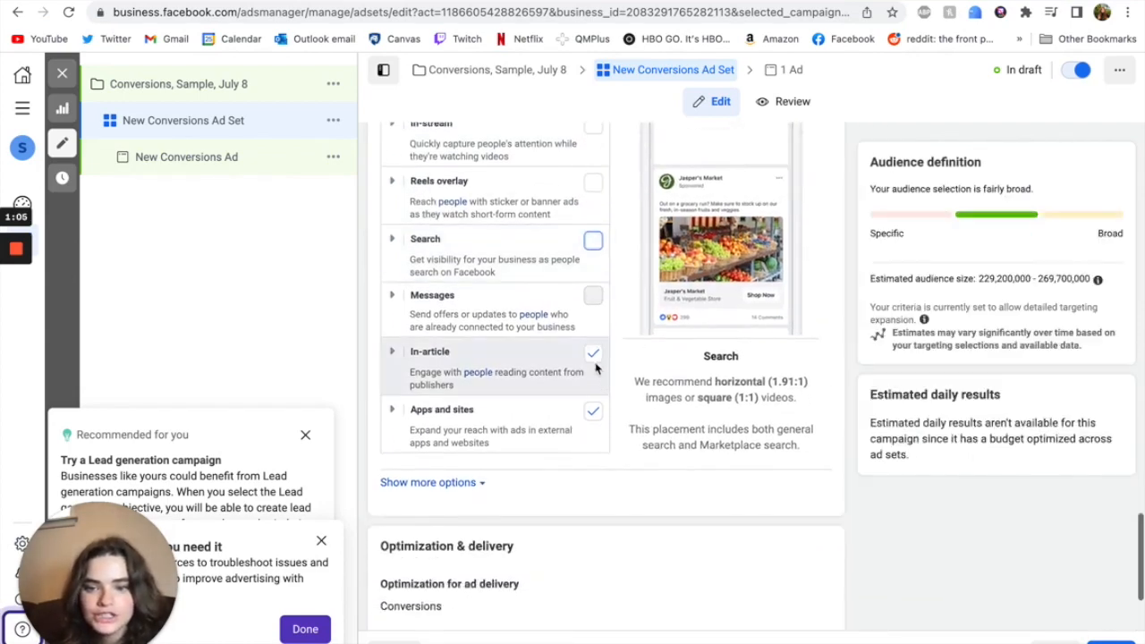
{"action": "left_click", "coordinate": [597, 386]}
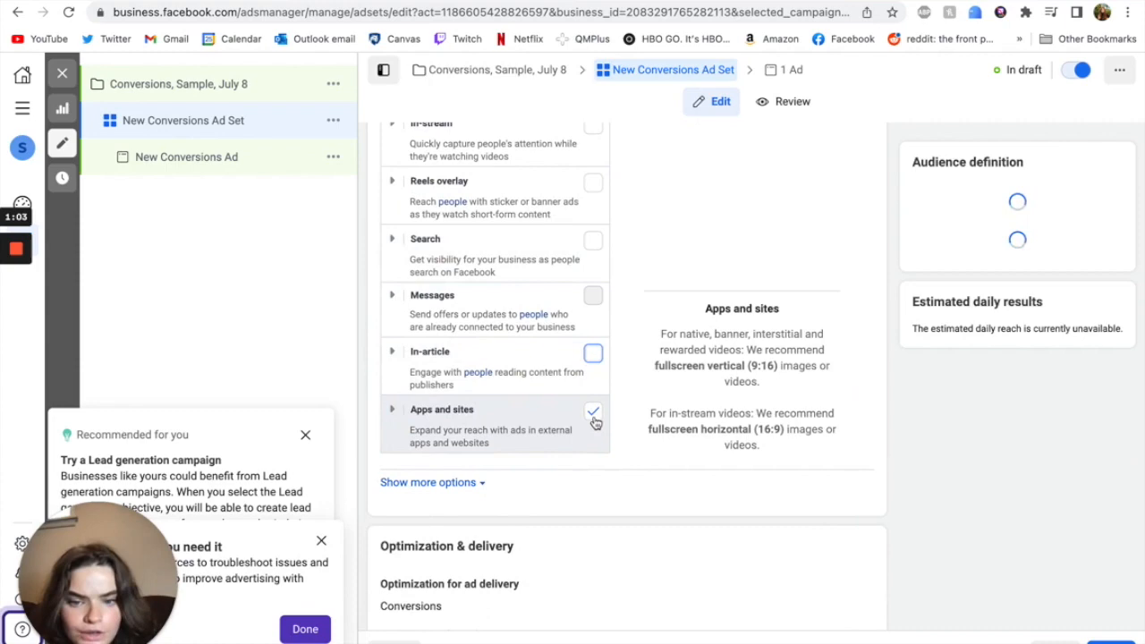
{"action": "left_click", "coordinate": [594, 413]}
{"action": "scroll", "coordinate": [567, 361], "scroll_direction": "up", "scroll_amount": 1}
{"action": "scroll", "coordinate": [562, 359], "scroll_direction": "up", "scroll_amount": 5}
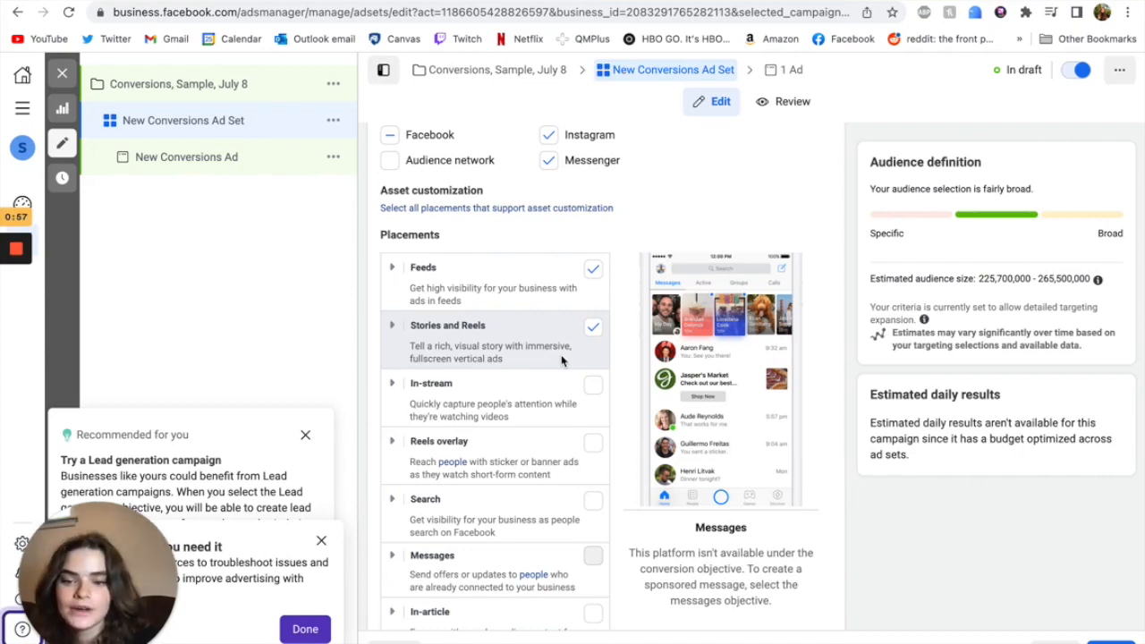
{"action": "scroll", "coordinate": [562, 360], "scroll_direction": "down", "scroll_amount": 5}
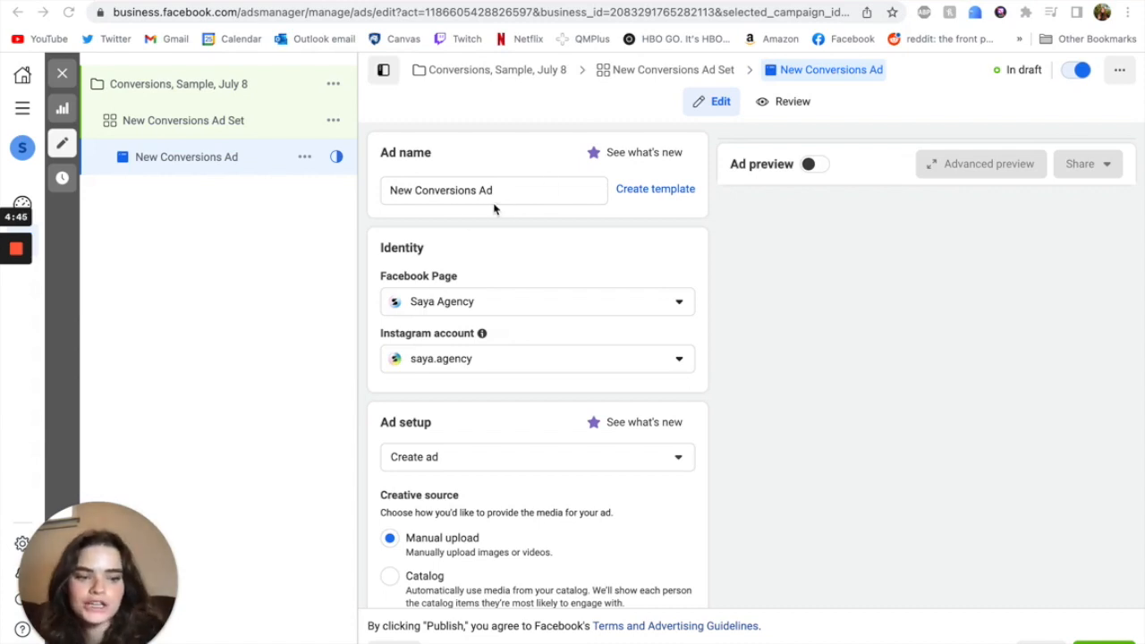
- Review the ad's identity and creative source settings and set its format to Single image or video
{"action": "scroll", "coordinate": [494, 208], "scroll_direction": "down", "scroll_amount": 5}
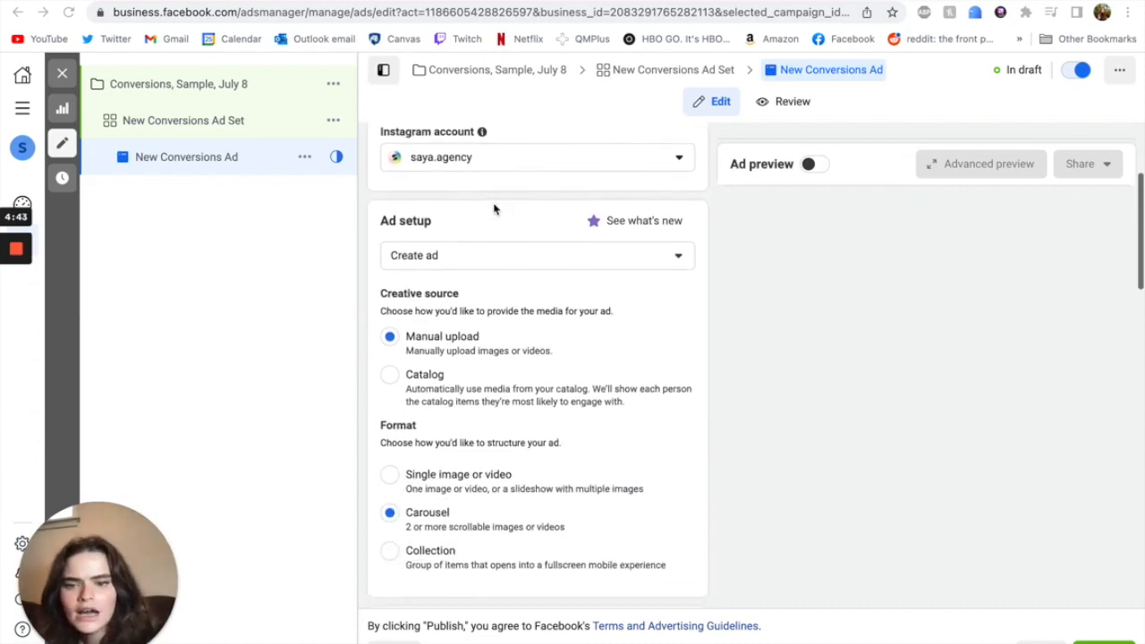
{"action": "scroll", "coordinate": [494, 209], "scroll_direction": "down", "scroll_amount": 3}
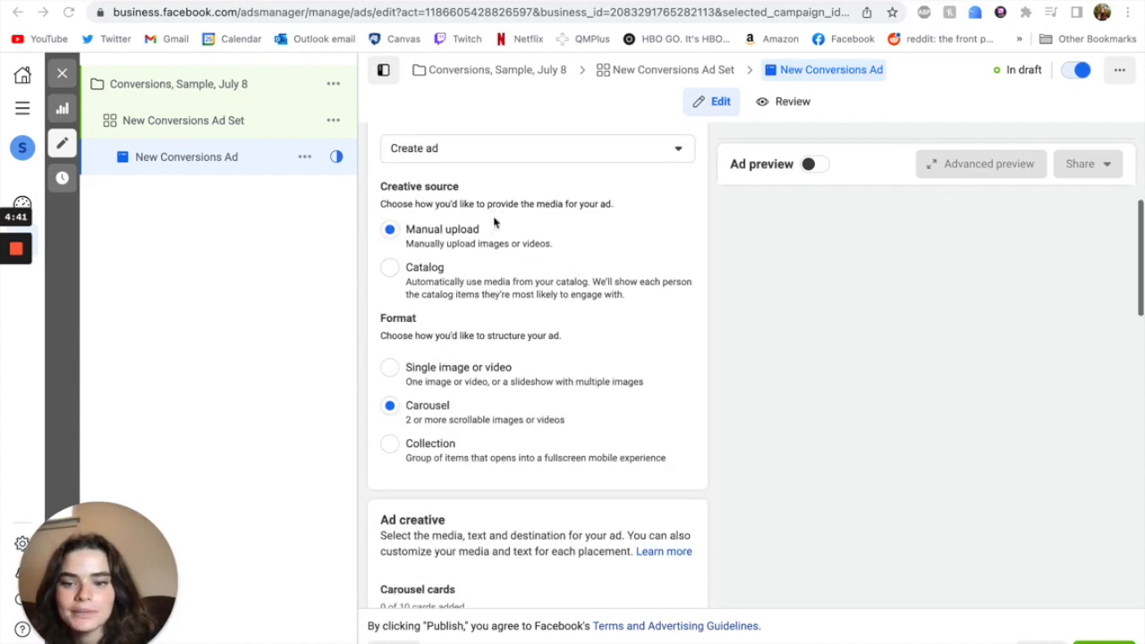
{"action": "scroll", "coordinate": [452, 300], "scroll_direction": "up", "scroll_amount": 1}
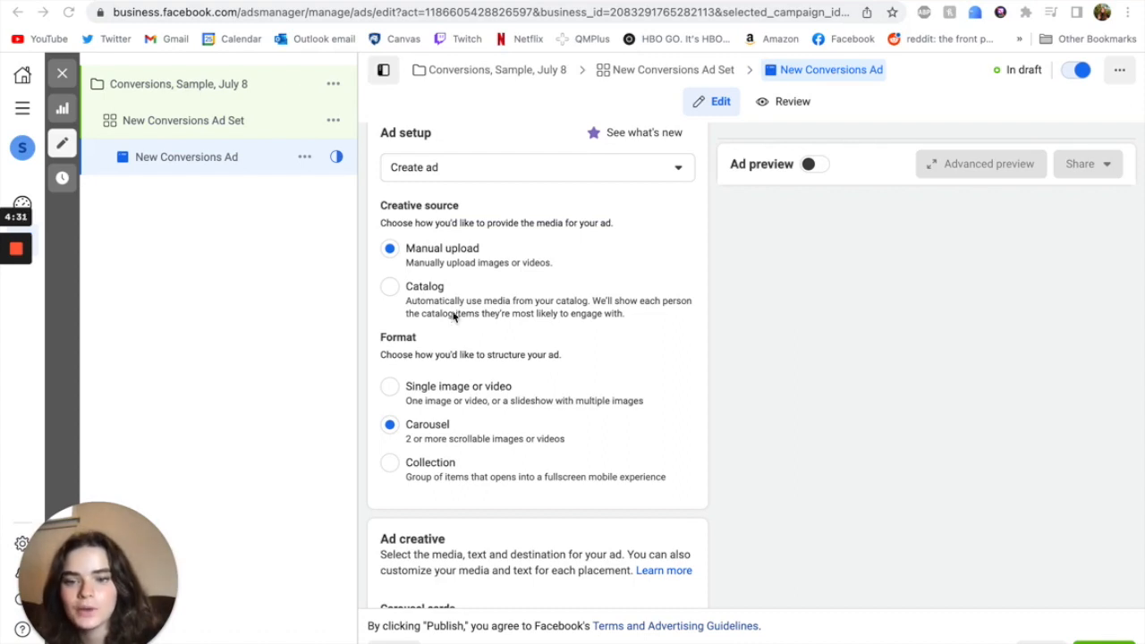
{"action": "scroll", "coordinate": [451, 374], "scroll_direction": "down", "scroll_amount": 1}
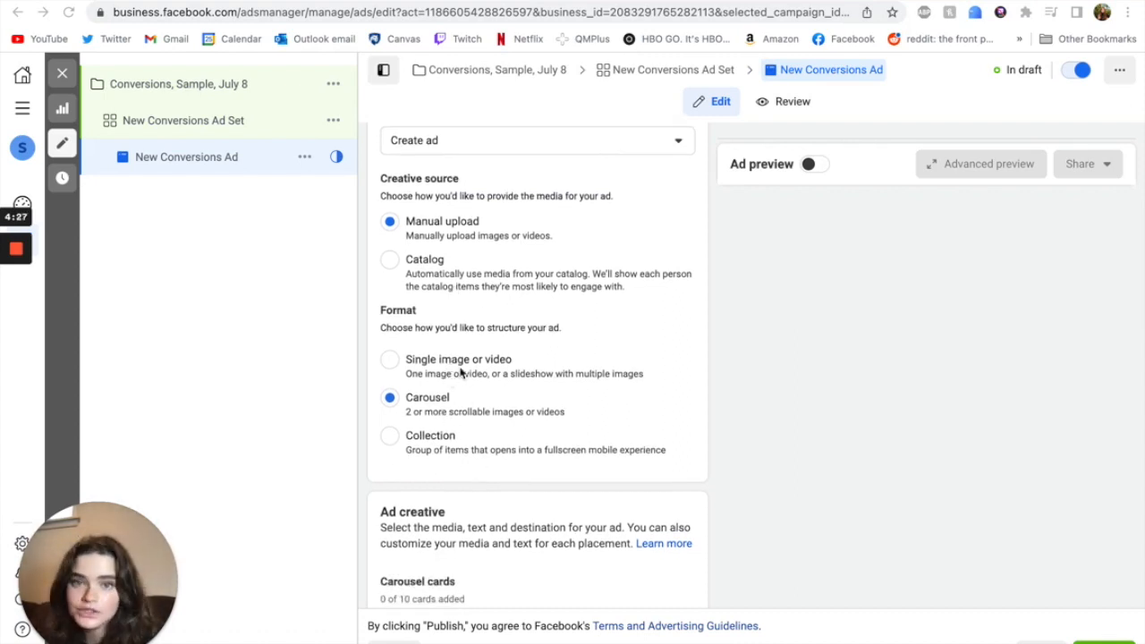
{"action": "left_click", "coordinate": [389, 360]}
{"action": "scroll", "coordinate": [422, 460], "scroll_direction": "down", "scroll_amount": 3}
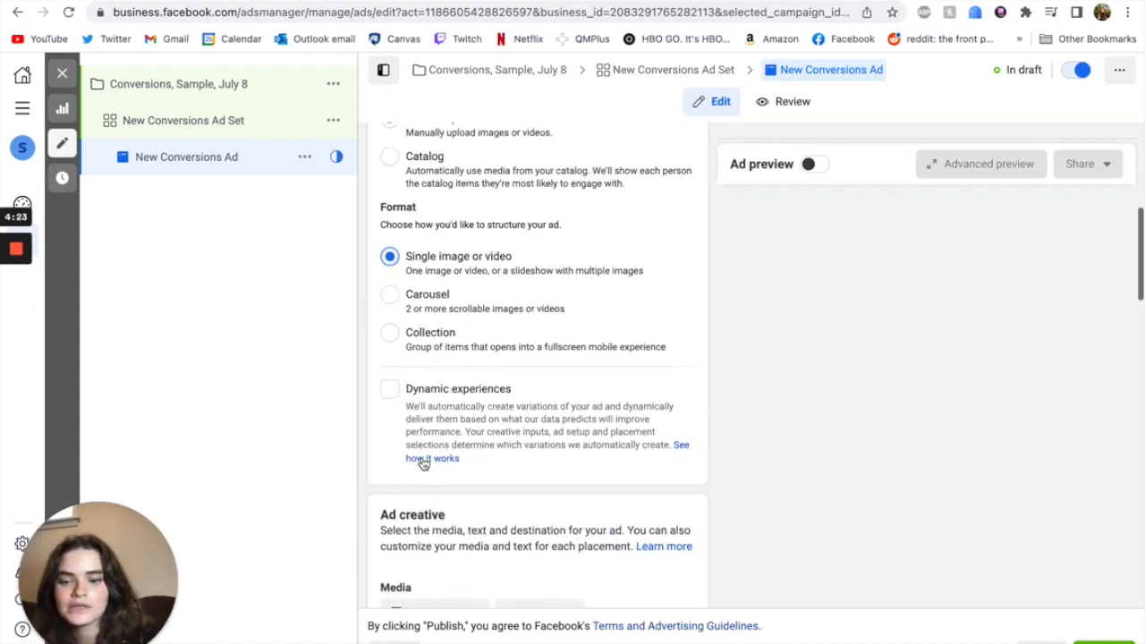
- Look at the options for adding media to the ad creative and close them
{"action": "scroll", "coordinate": [423, 460], "scroll_direction": "down", "scroll_amount": 3}
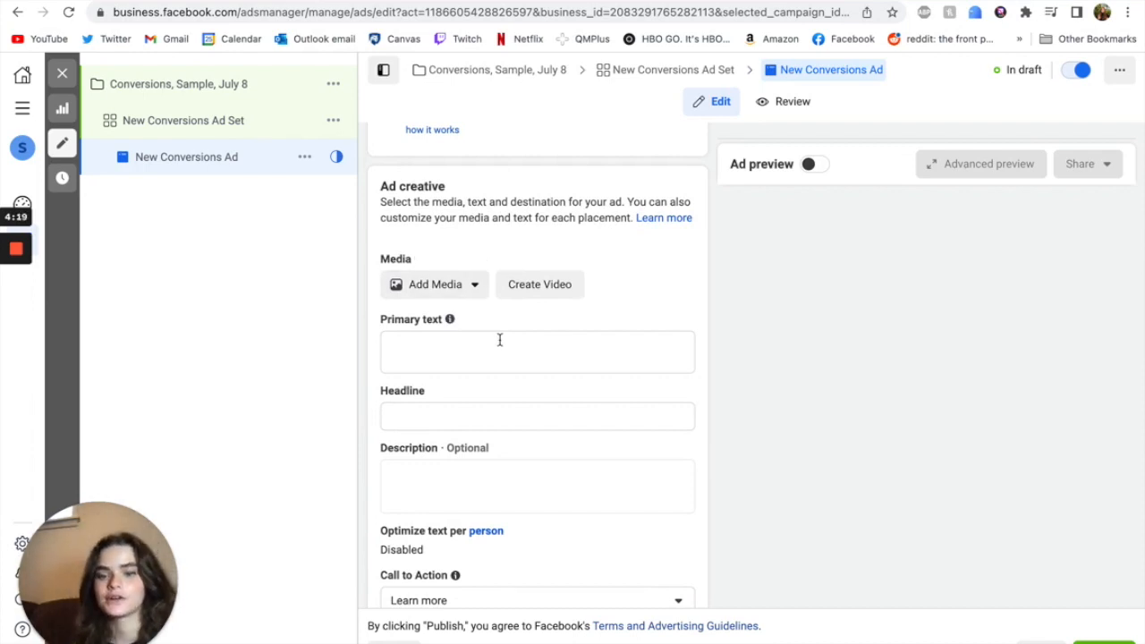
{"action": "left_click", "coordinate": [450, 283]}
{"action": "left_click", "coordinate": [452, 285]}
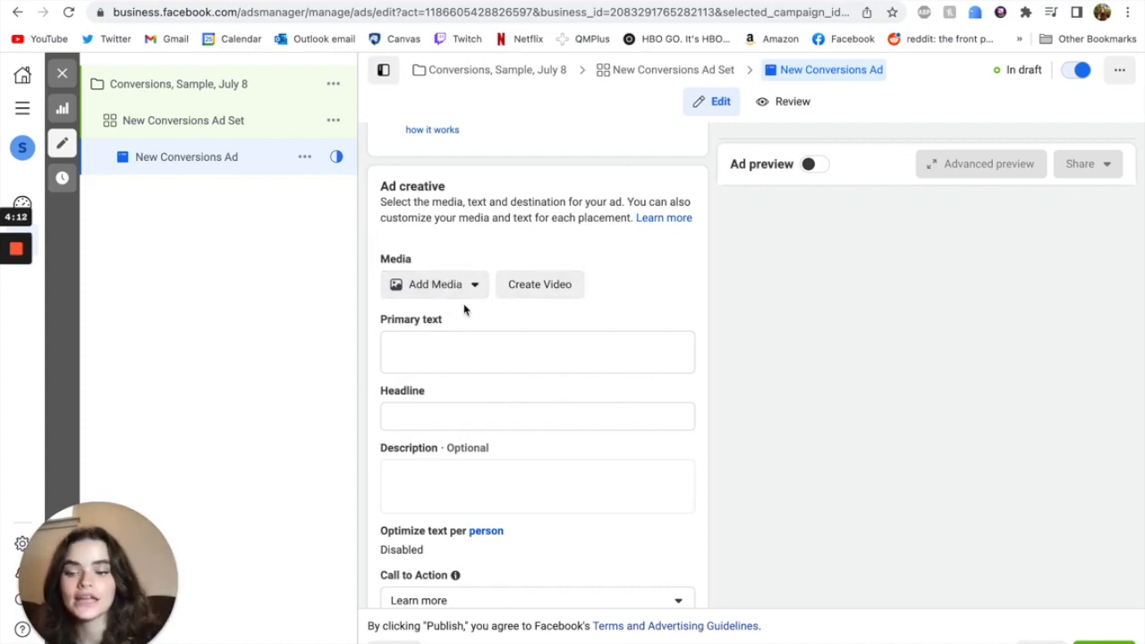
- Enter the ad's primary text as "HOOK LINE", a blank line and "DESCRIPTION"
{"action": "scroll", "coordinate": [463, 310], "scroll_direction": "down", "scroll_amount": 1}
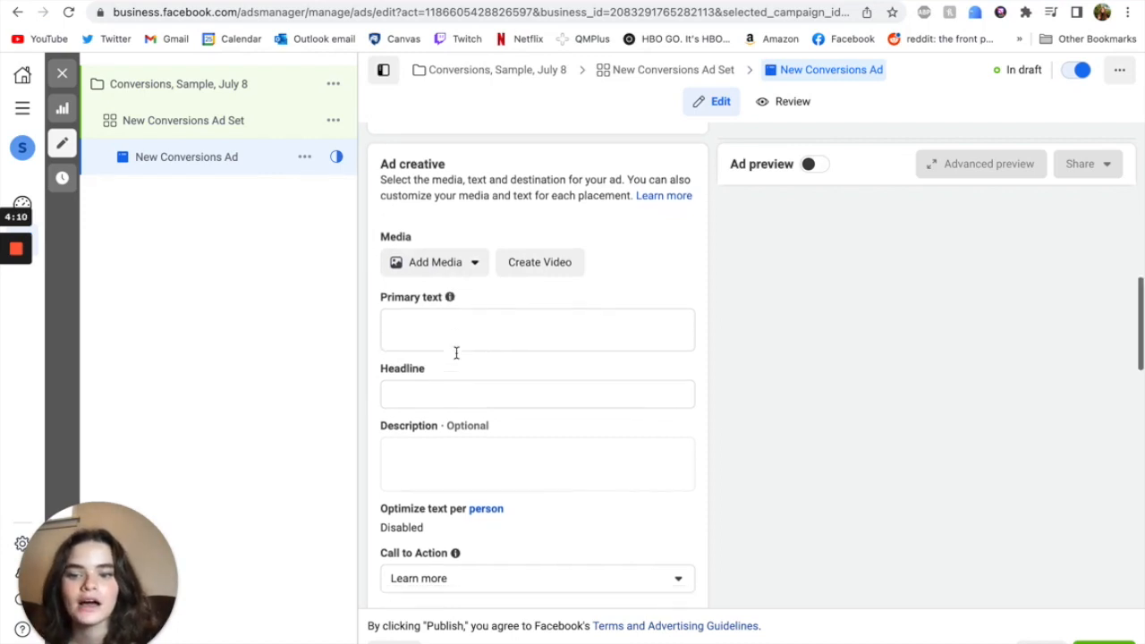
{"action": "left_click", "coordinate": [456, 312]}
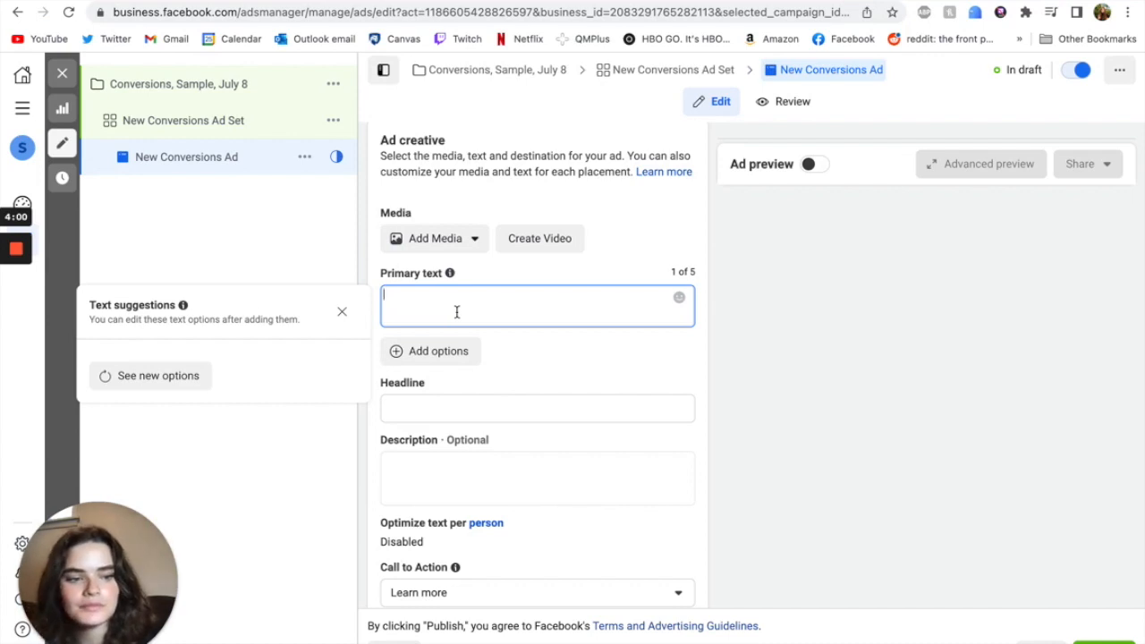
{"action": "type", "text": "HOOK LINE"}
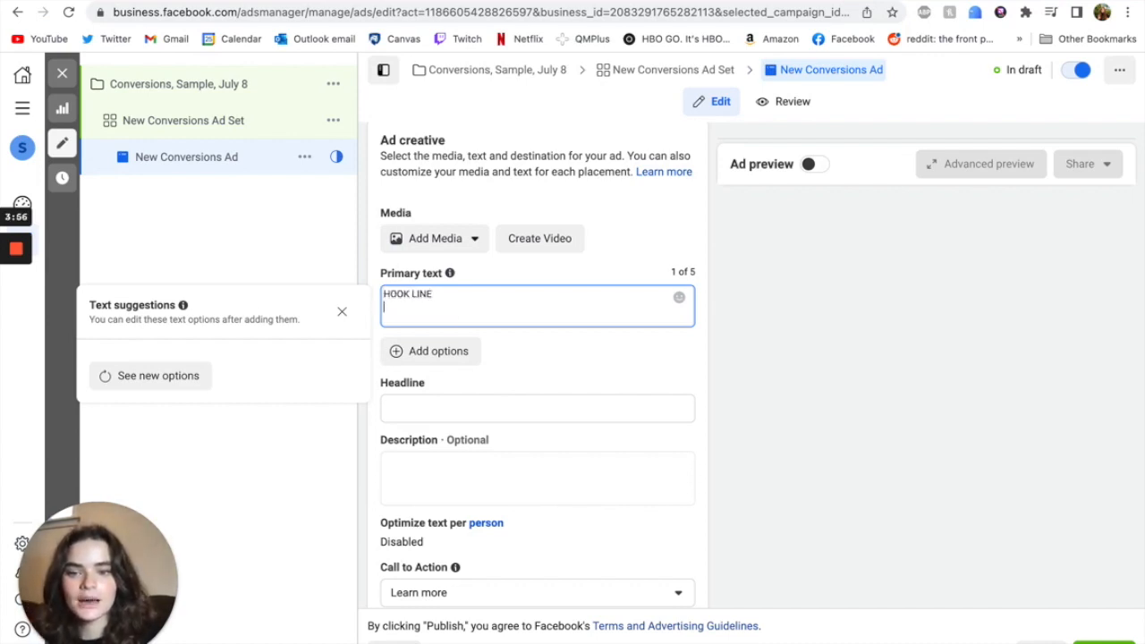
{"action": "key", "text": "Return"}
{"action": "type", "text": "D"}
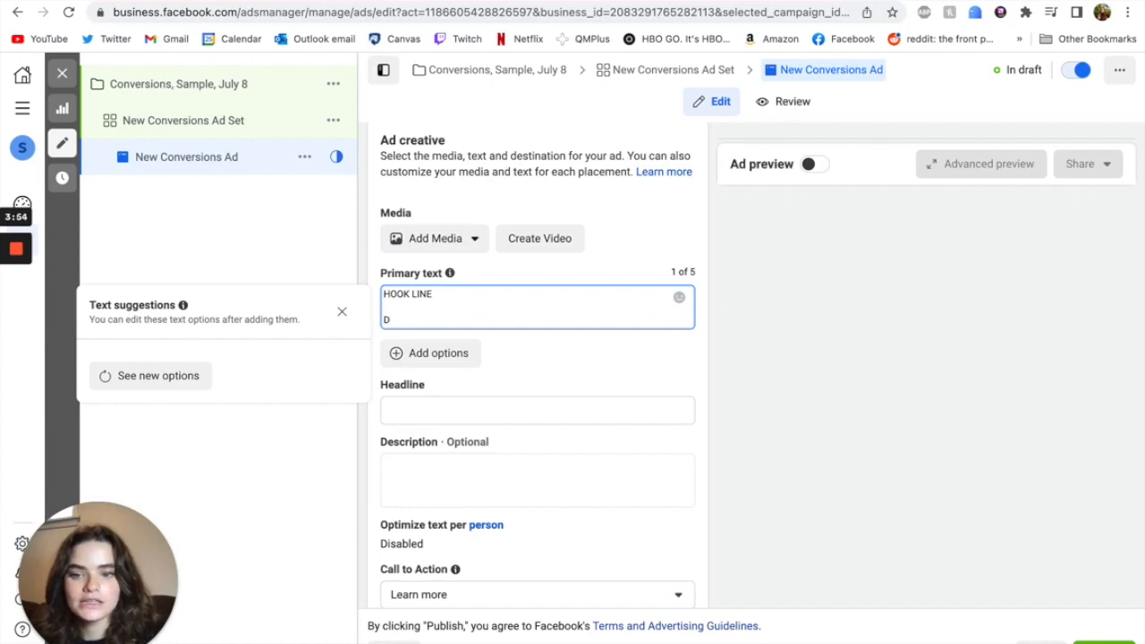
{"action": "type", "text": "ESCRIP"}
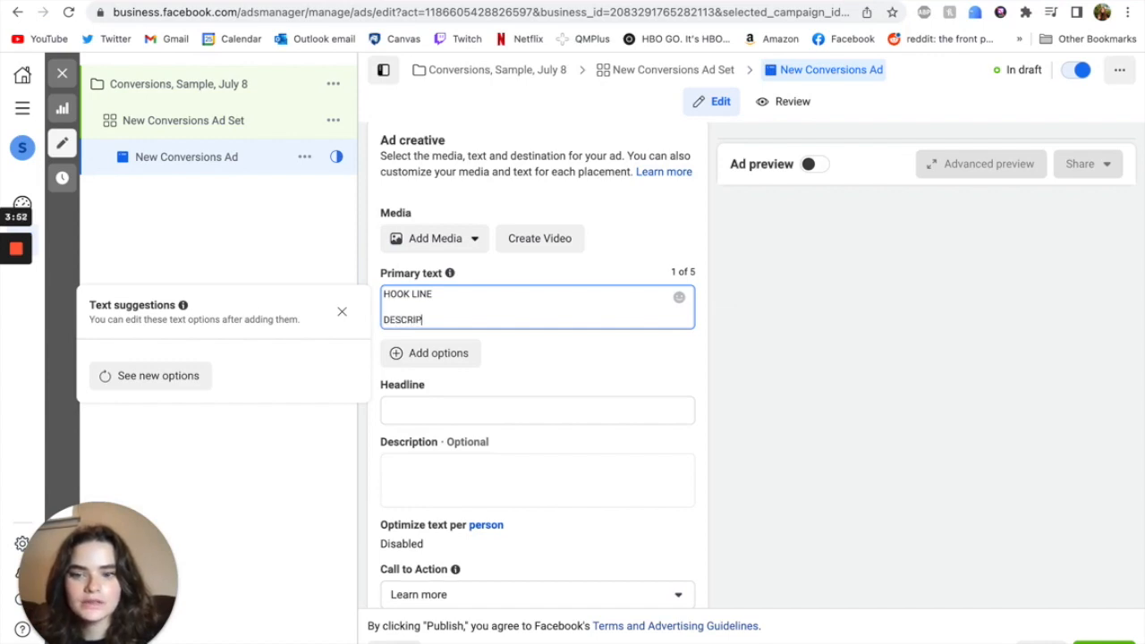
{"action": "type", "text": "TION"}
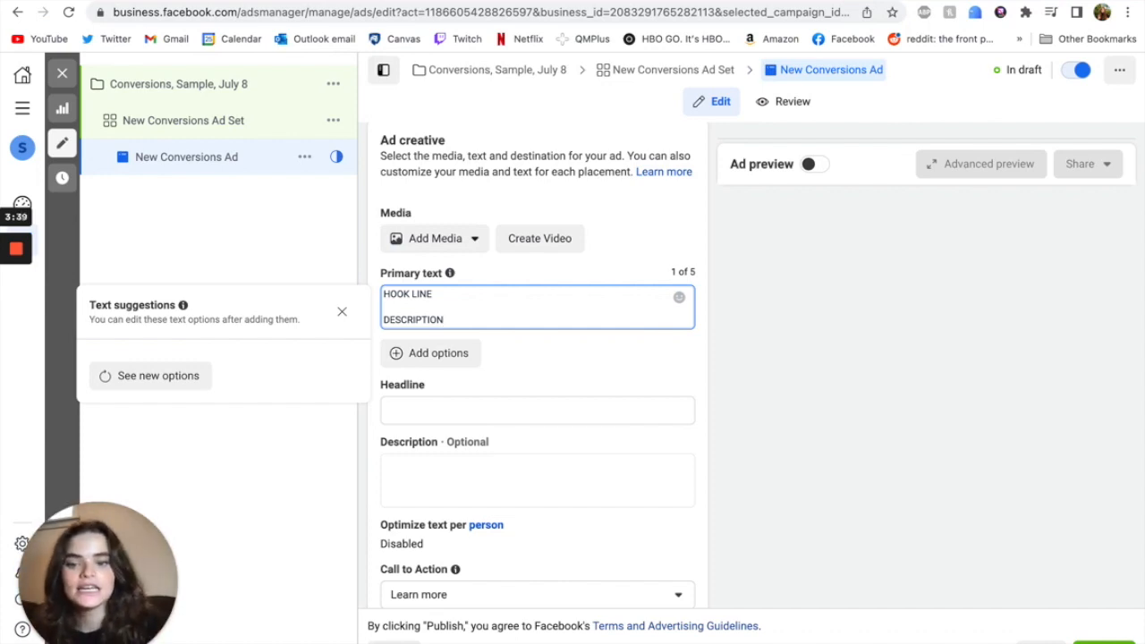
- Look over the ad's headline and optional description fields and dismiss the text suggestions
{"action": "scroll", "coordinate": [463, 315], "scroll_direction": "down", "scroll_amount": 2}
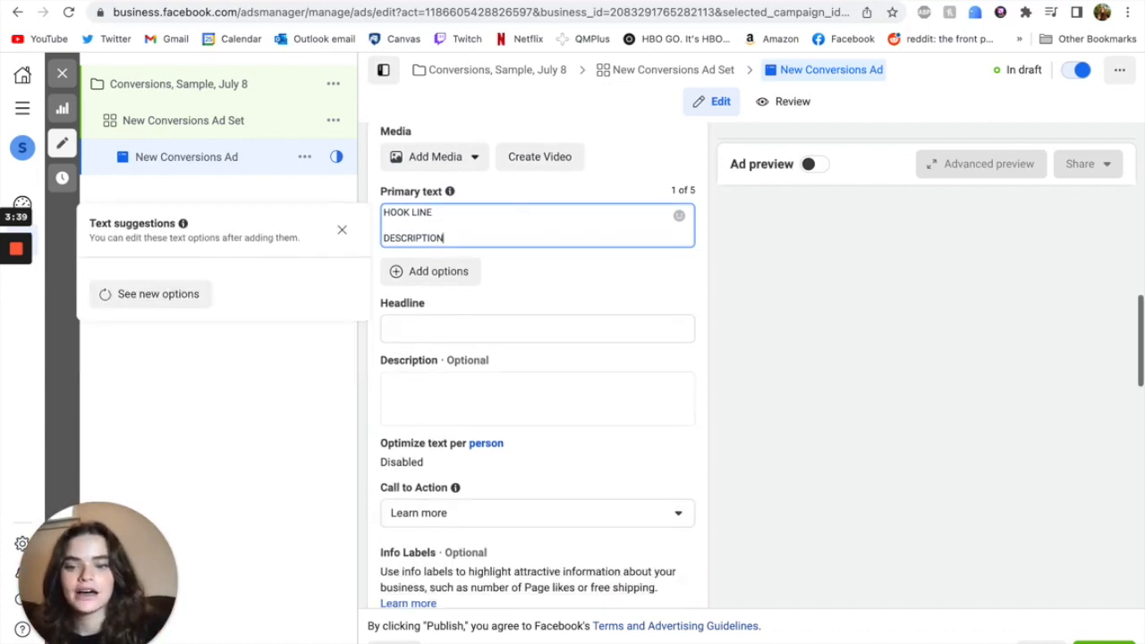
{"action": "scroll", "coordinate": [461, 358], "scroll_direction": "down", "scroll_amount": 1}
{"action": "left_click", "coordinate": [445, 370]}
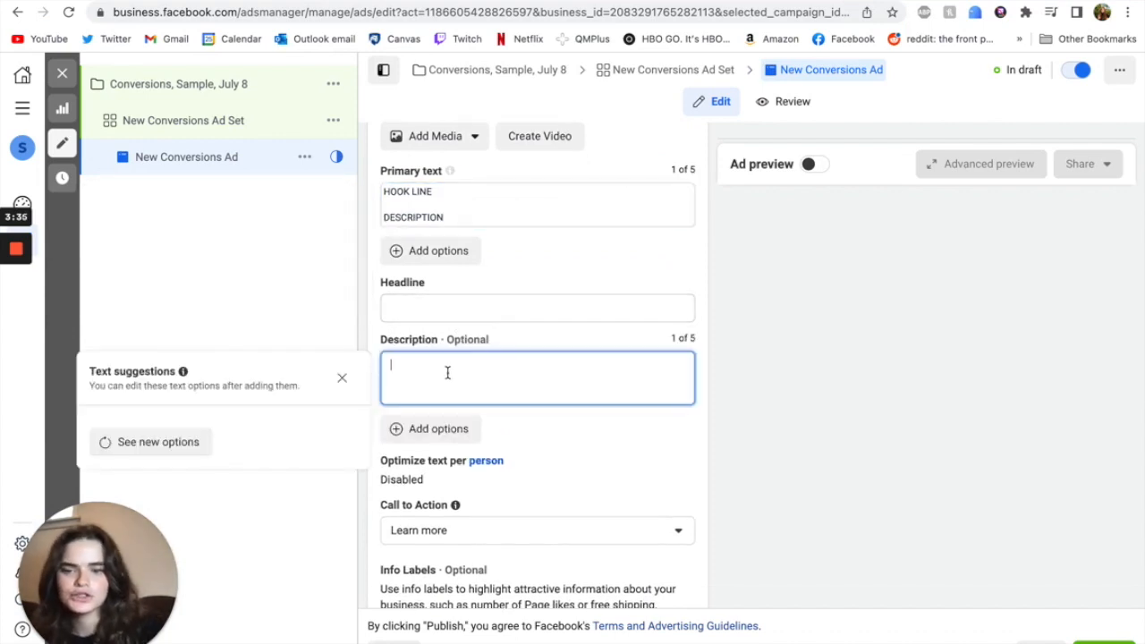
{"action": "left_click", "coordinate": [325, 298]}
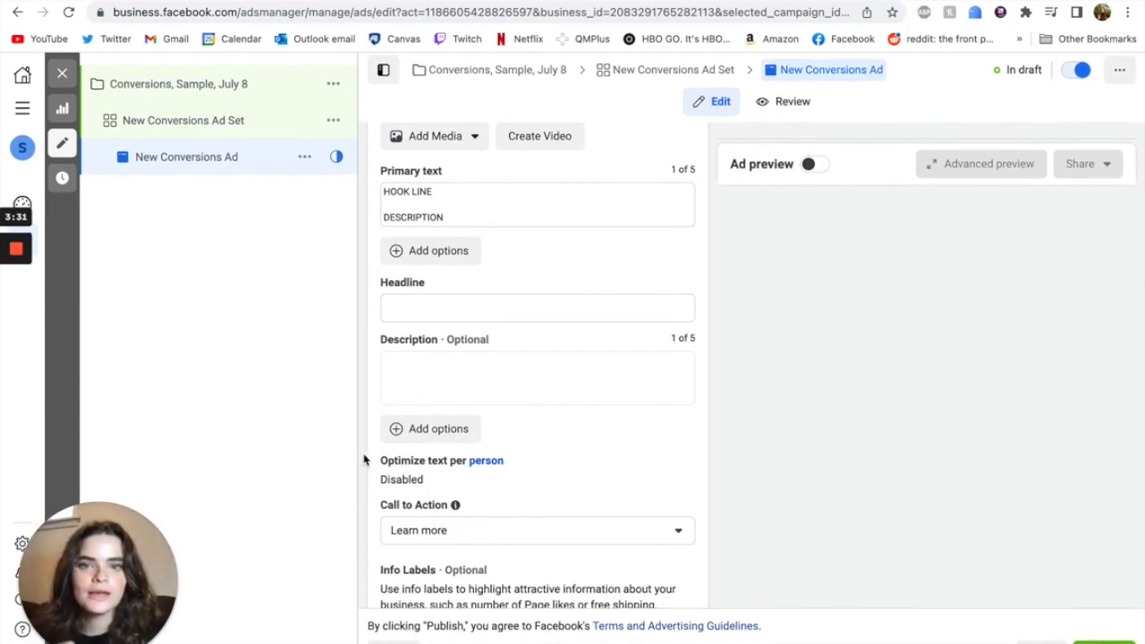
- Browse the available call-to-action options for the ad, close the list and view the info labels and destination sections
{"action": "scroll", "coordinate": [441, 502], "scroll_direction": "down", "scroll_amount": 3}
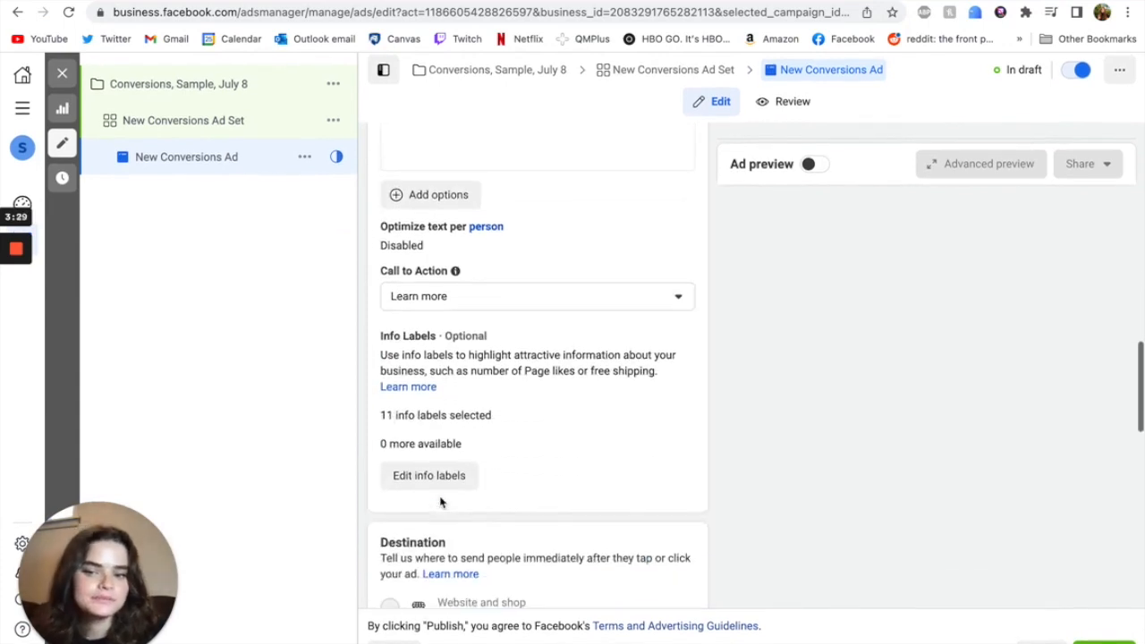
{"action": "left_click", "coordinate": [490, 292]}
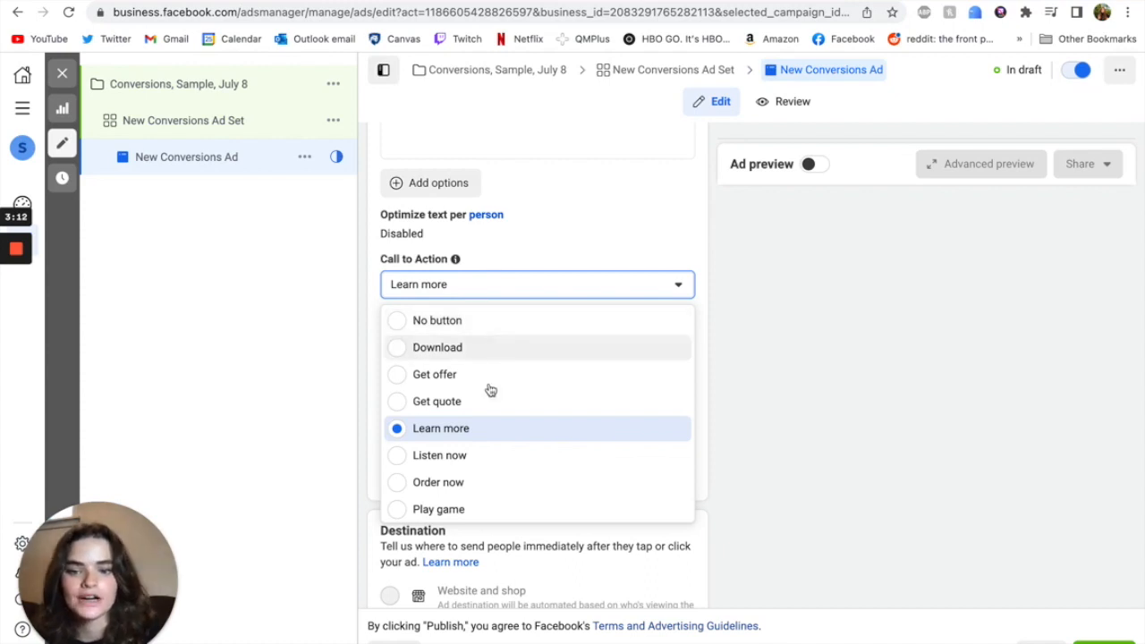
{"action": "scroll", "coordinate": [478, 420], "scroll_direction": "down", "scroll_amount": 2}
{"action": "scroll", "coordinate": [468, 418], "scroll_direction": "up", "scroll_amount": 2}
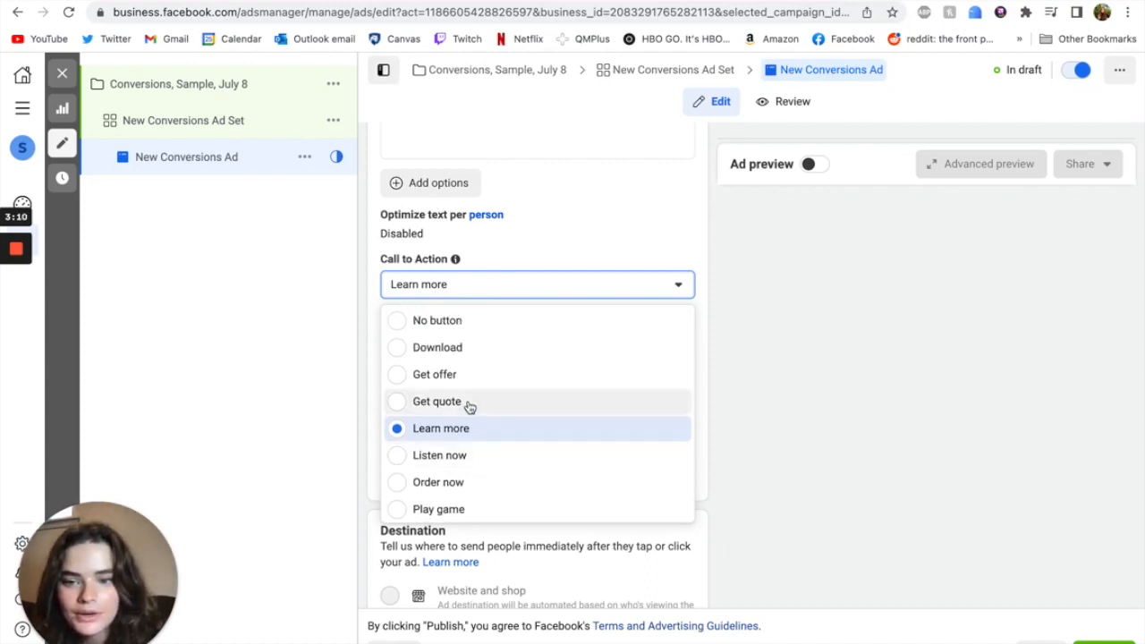
{"action": "scroll", "coordinate": [469, 408], "scroll_direction": "down", "scroll_amount": 4}
{"action": "scroll", "coordinate": [472, 360], "scroll_direction": "up", "scroll_amount": 5}
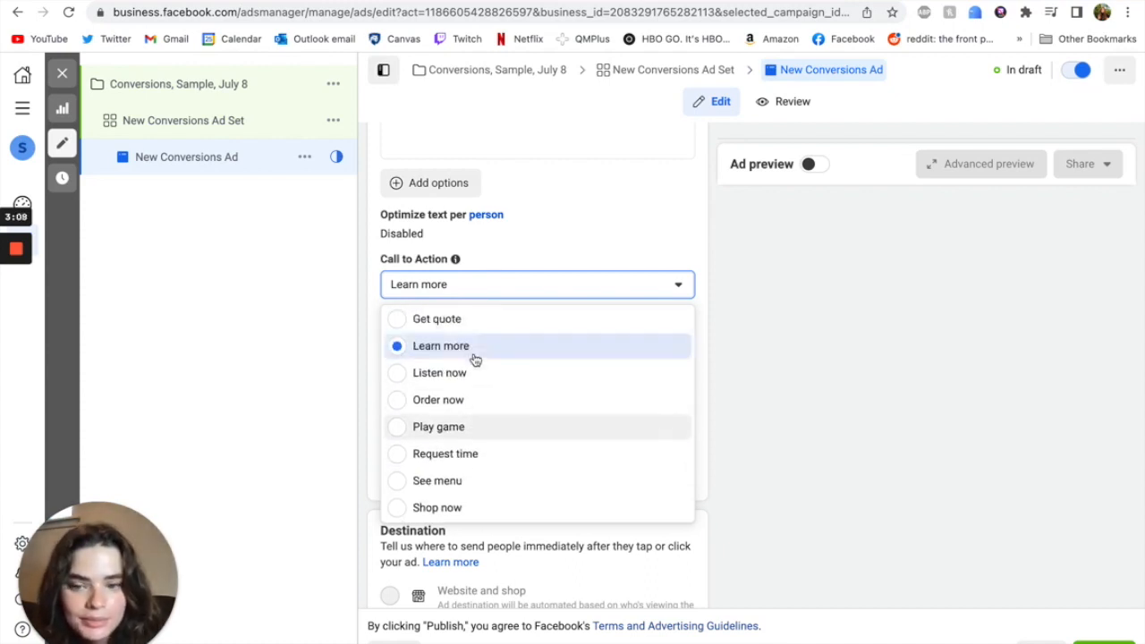
{"action": "left_click", "coordinate": [494, 291]}
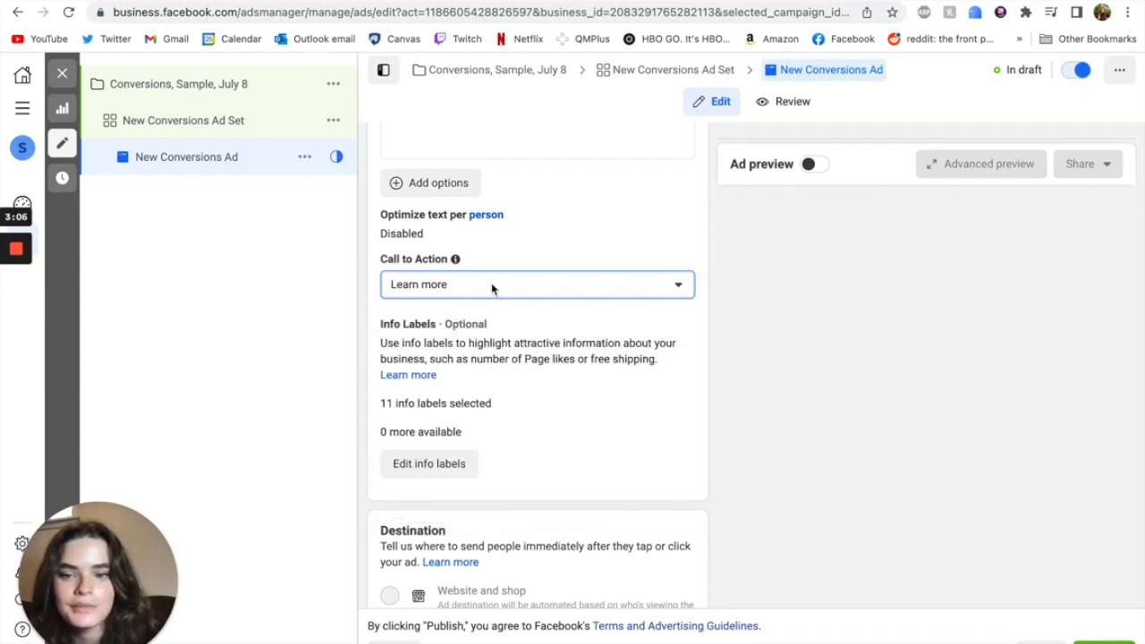
{"action": "scroll", "coordinate": [465, 417], "scroll_direction": "down", "scroll_amount": 1}
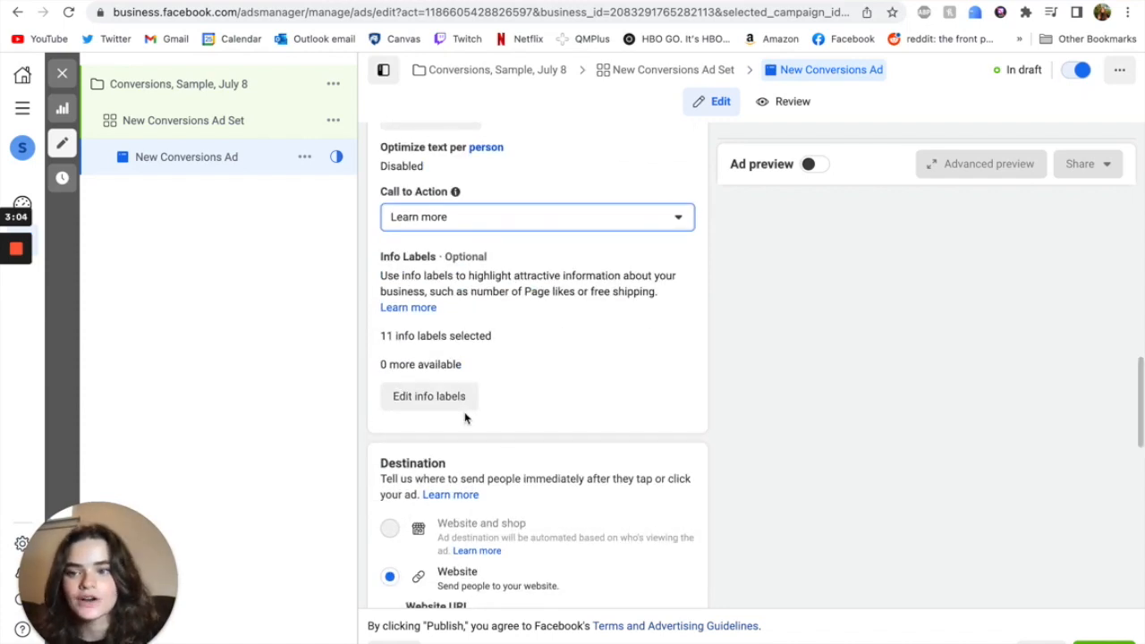
- Review the ad's destination options, including the website URL, display link, call extension, Instant Experience and Facebook event
{"action": "scroll", "coordinate": [465, 412], "scroll_direction": "down", "scroll_amount": 4}
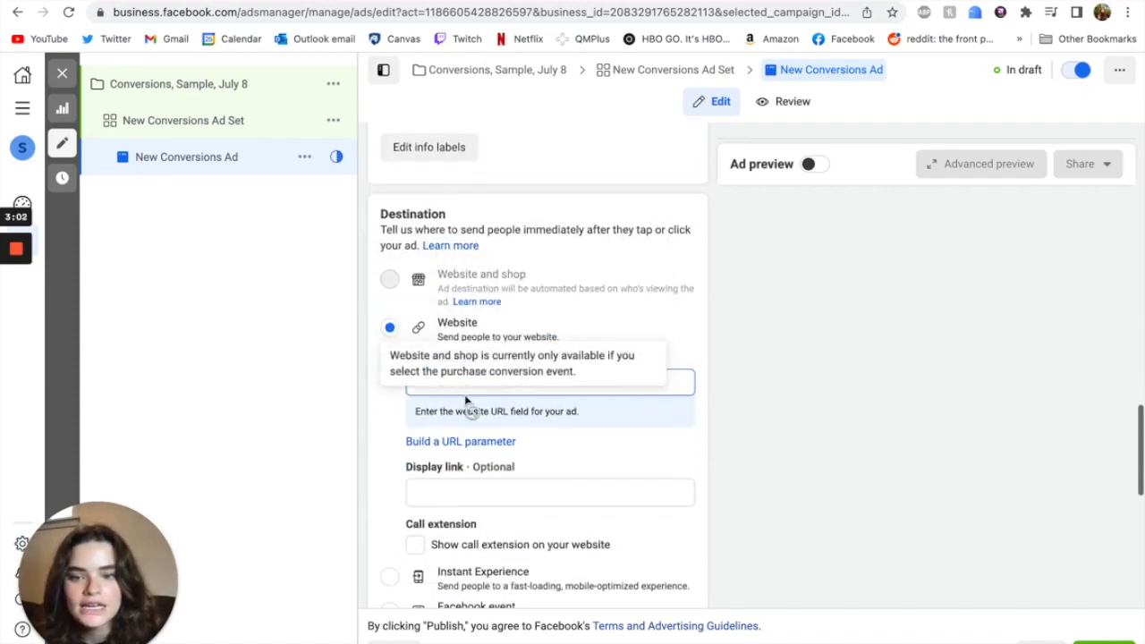
{"action": "scroll", "coordinate": [380, 416], "scroll_direction": "down", "scroll_amount": 1}
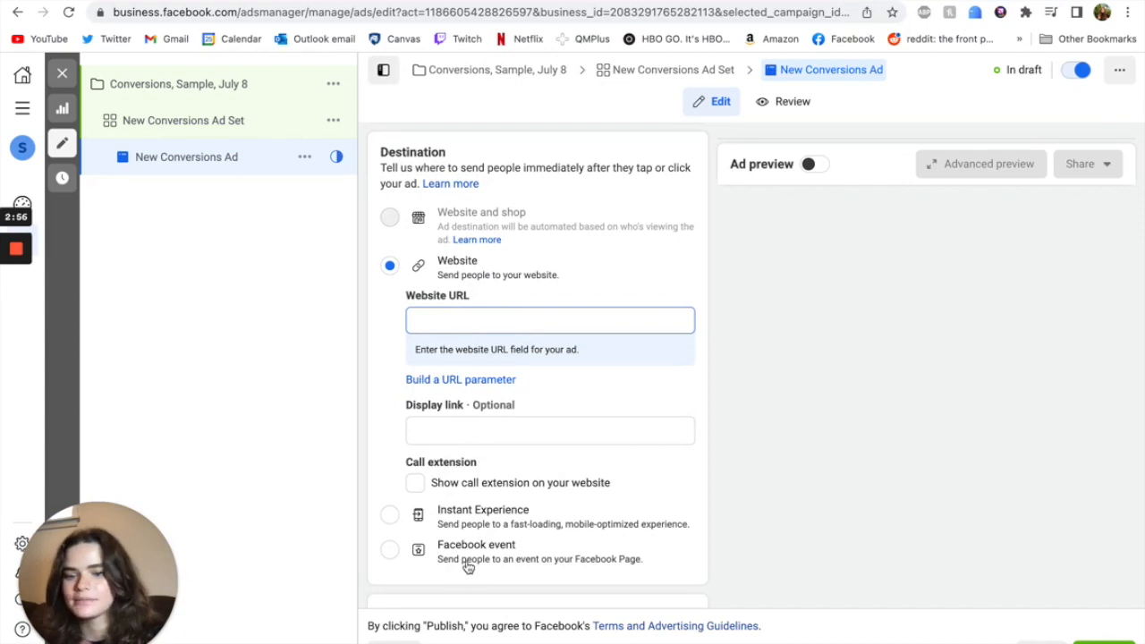
{"action": "mouse_move", "coordinate": [397, 222]}
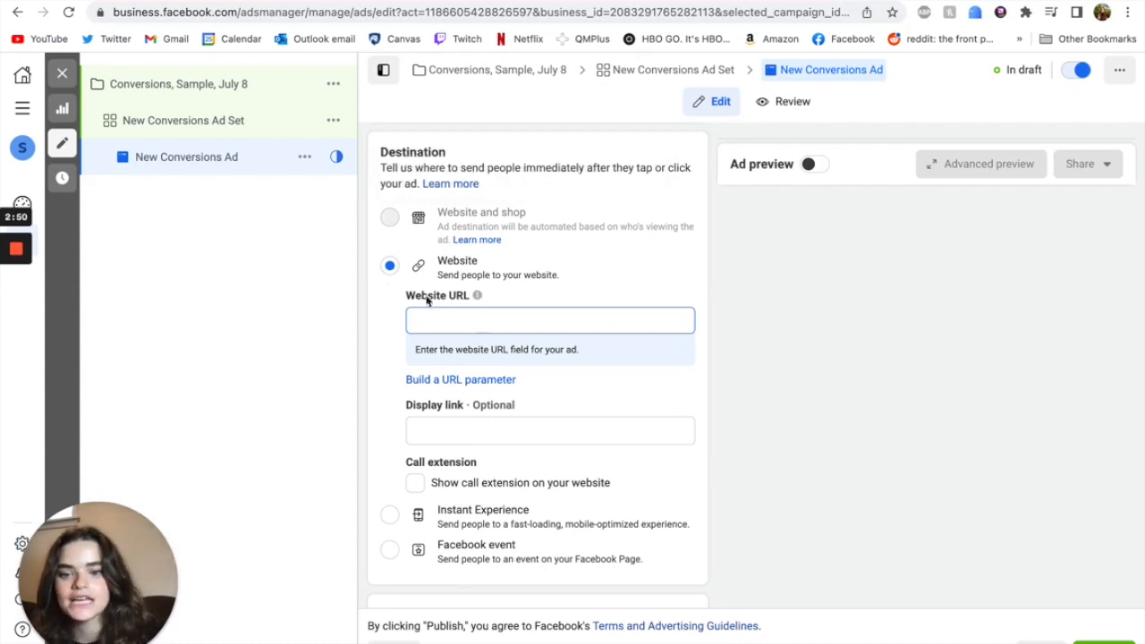
- Review the ad's languages and tracking settings, view the fields for building a URL parameter, and close them without applying anything
{"action": "scroll", "coordinate": [635, 338], "scroll_direction": "down", "scroll_amount": 5}
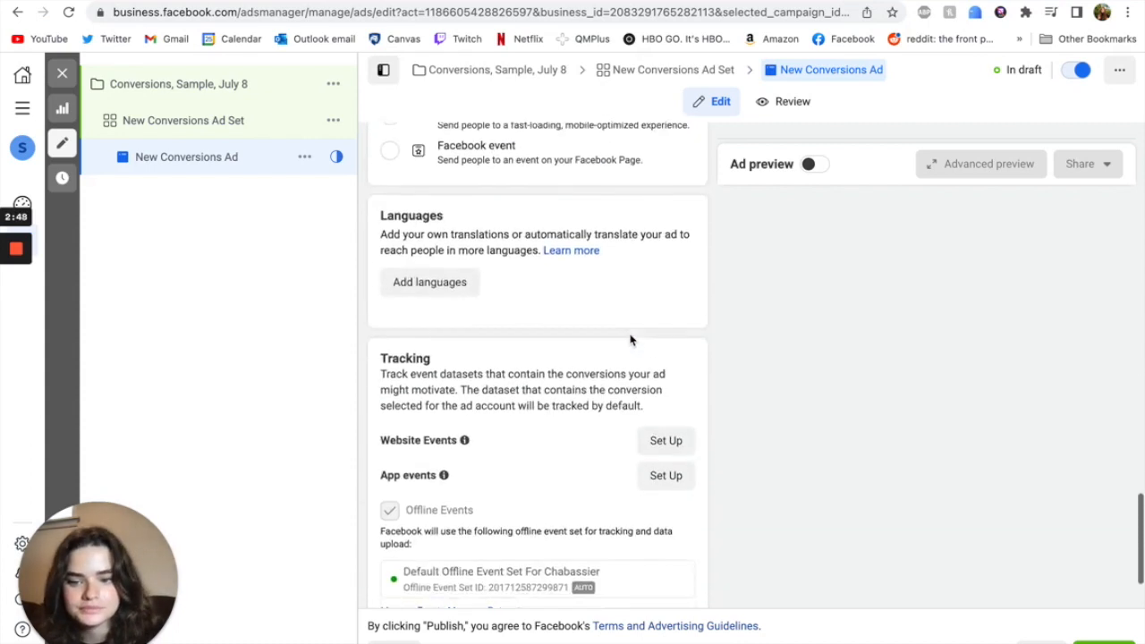
{"action": "scroll", "coordinate": [630, 340], "scroll_direction": "down", "scroll_amount": 2}
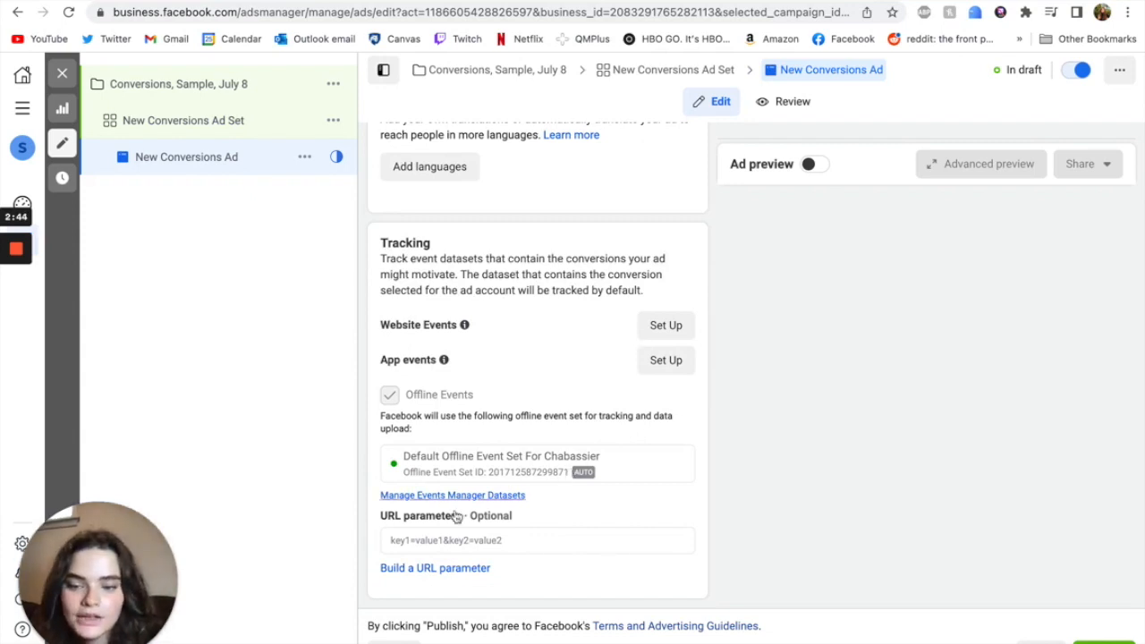
{"action": "left_click", "coordinate": [412, 570]}
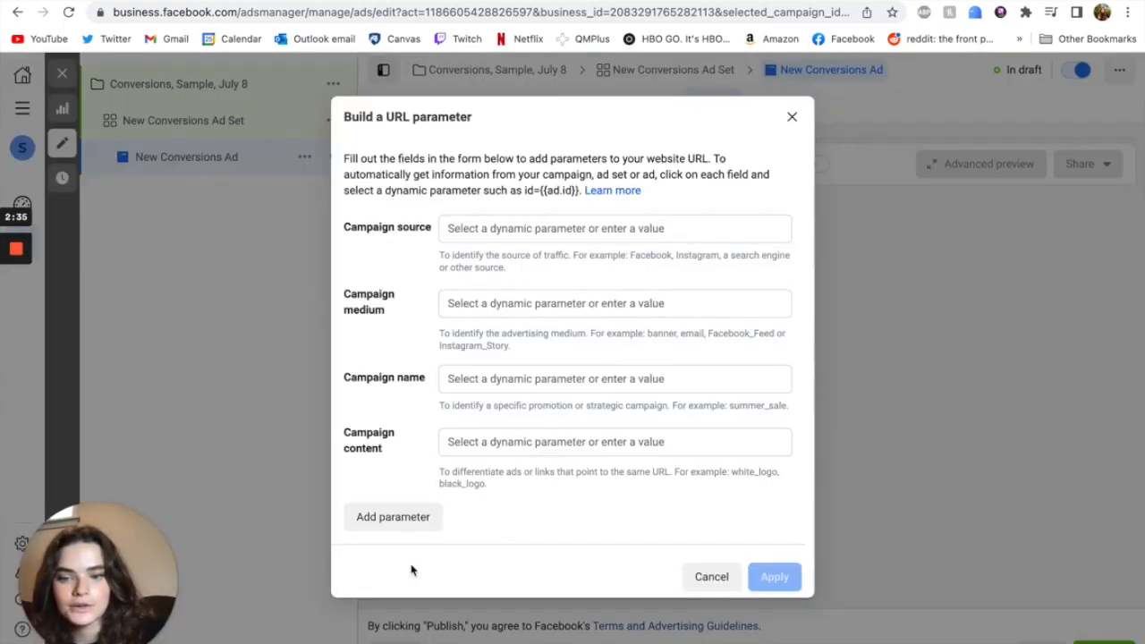
{"action": "left_click", "coordinate": [792, 118]}
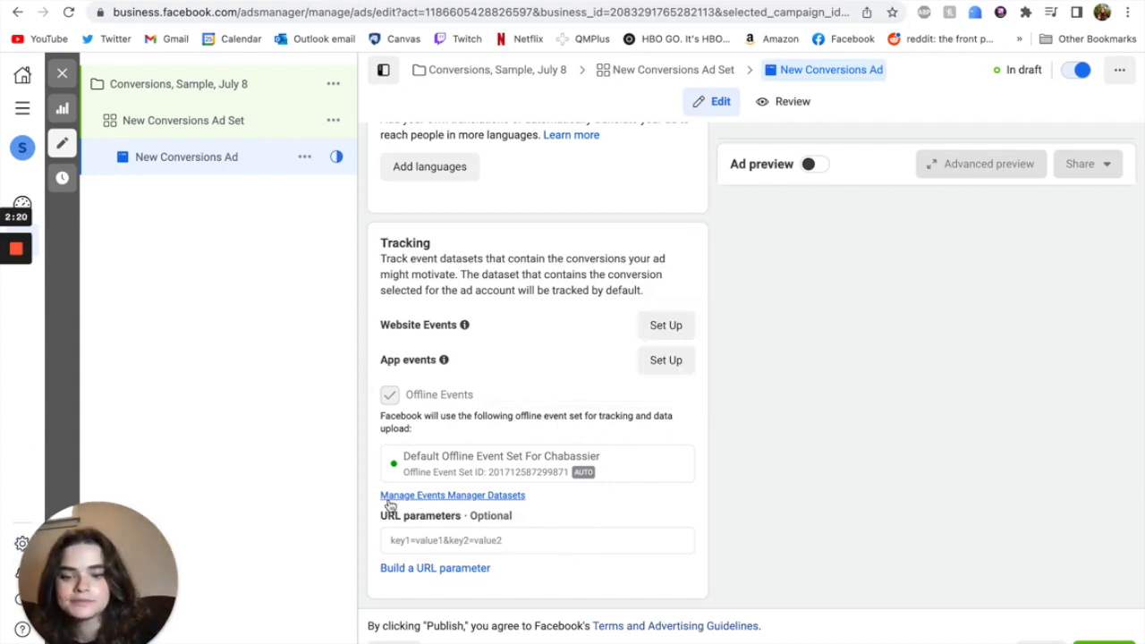
{"action": "scroll", "coordinate": [1033, 451], "scroll_direction": "up", "scroll_amount": 1}
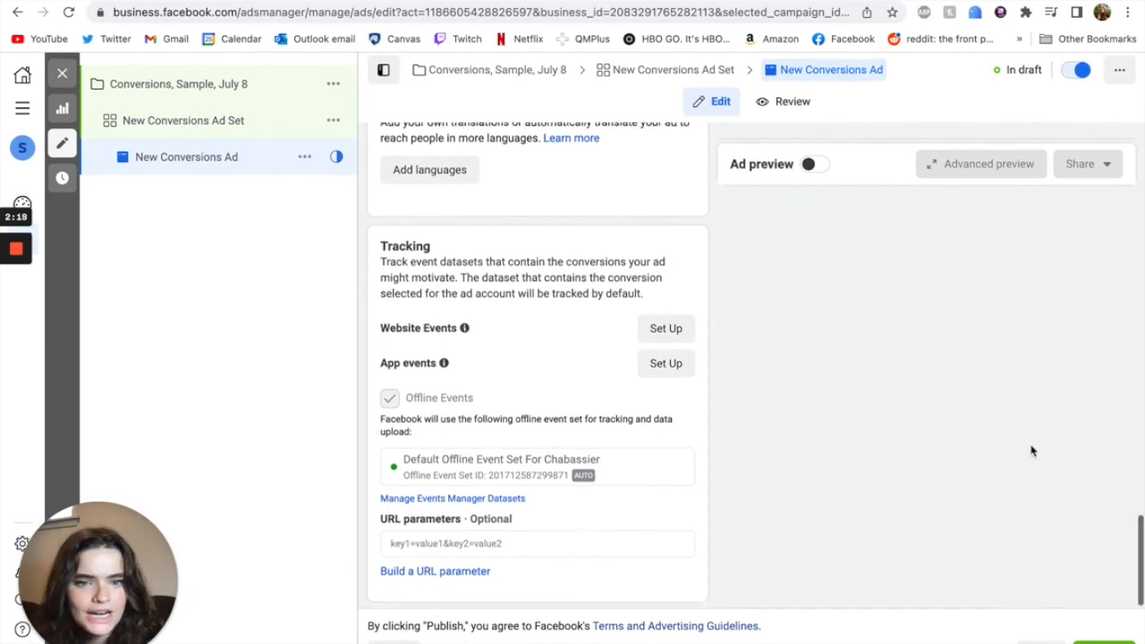
{"action": "scroll", "coordinate": [1032, 451], "scroll_direction": "up", "scroll_amount": 2}
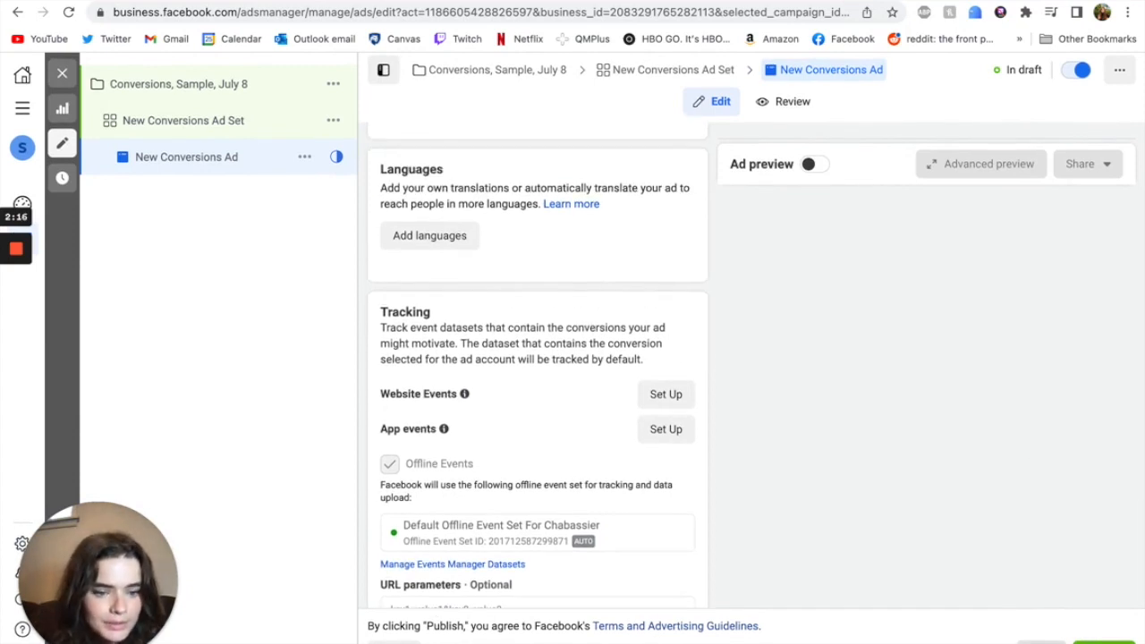